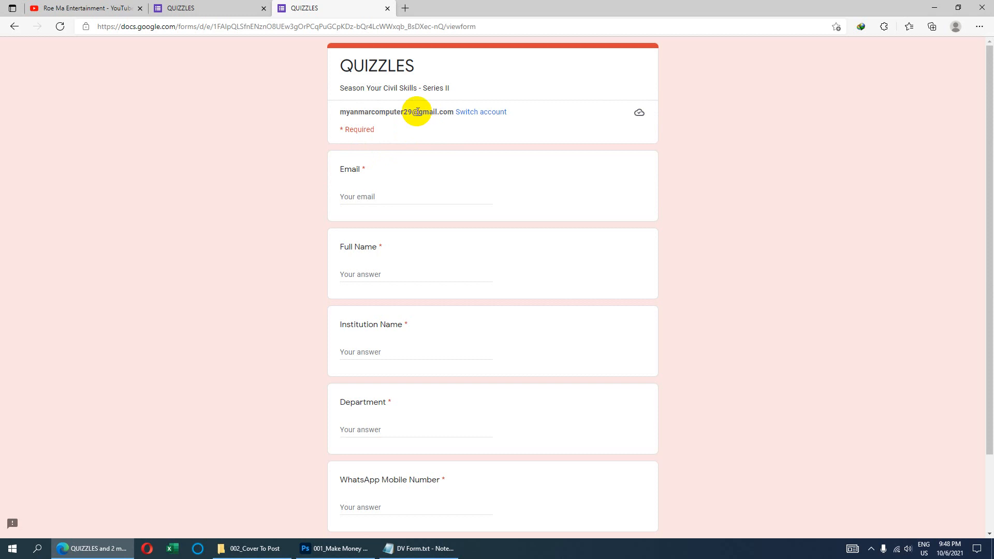
# - Fill in the respondent's e-mail and full name from the saved info, and remove the leading title from the name
pyautogui.click(365, 201)
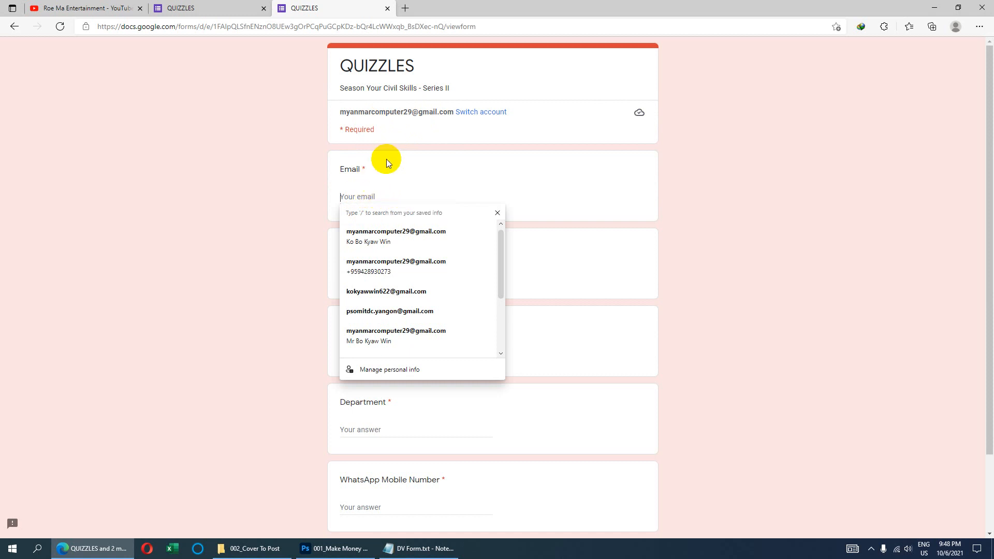
pyautogui.click(393, 233)
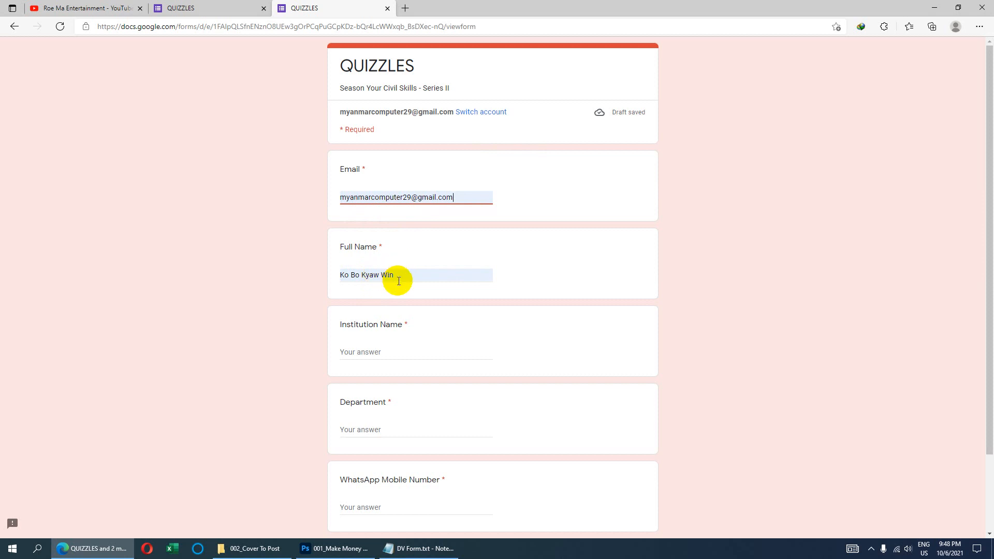
pyautogui.click(351, 275)
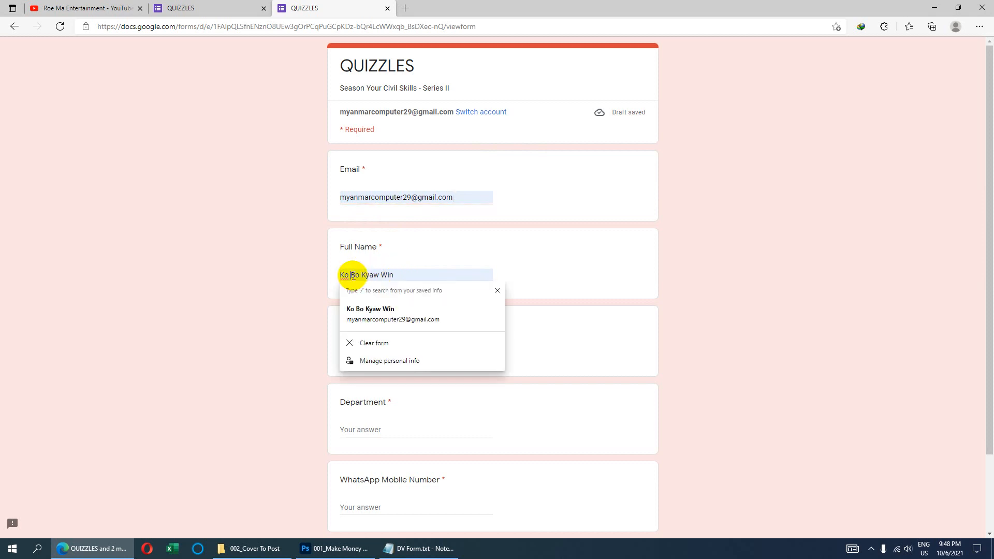
pyautogui.press('BackSpace')
pyautogui.press('BackSpace')
pyautogui.press('BackSpace')
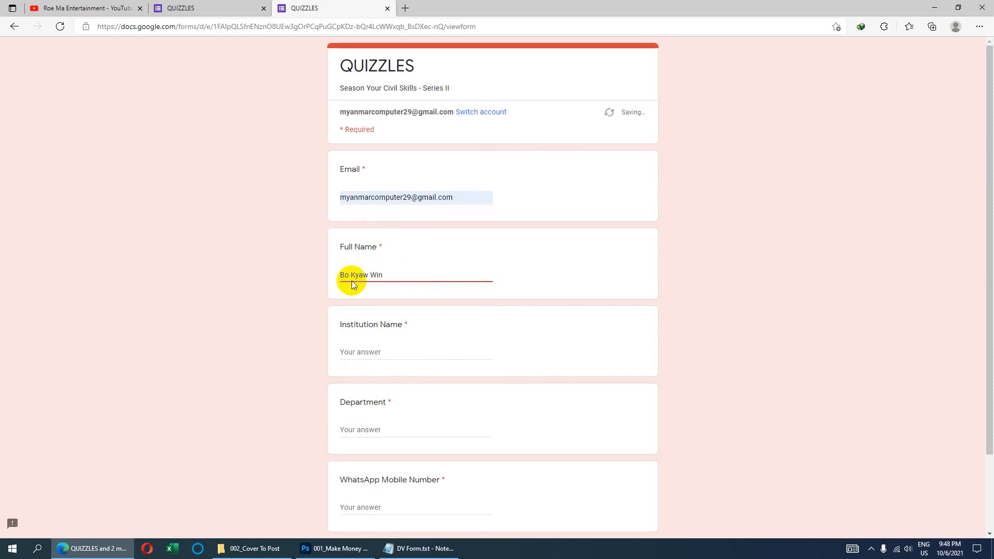
pyautogui.tripleClick(384, 276)
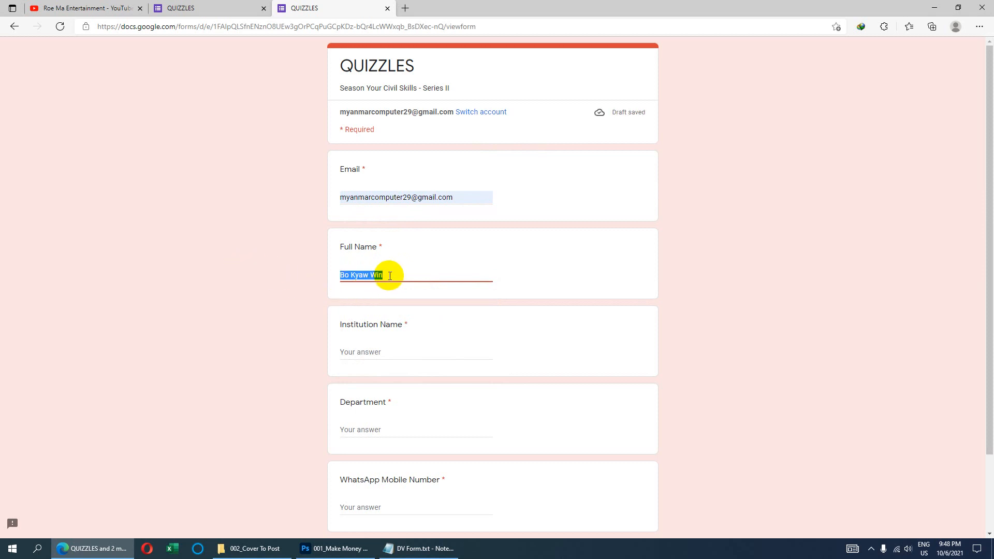
# - Enter MITDC as the Institution Name and Training as the Department
pyautogui.scroll(-2, 422, 299)
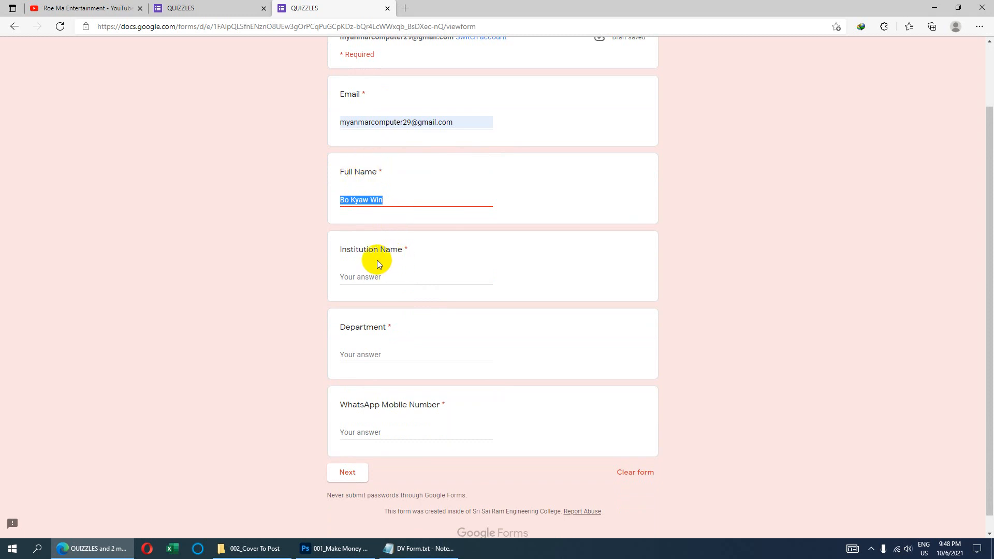
pyautogui.click(365, 277)
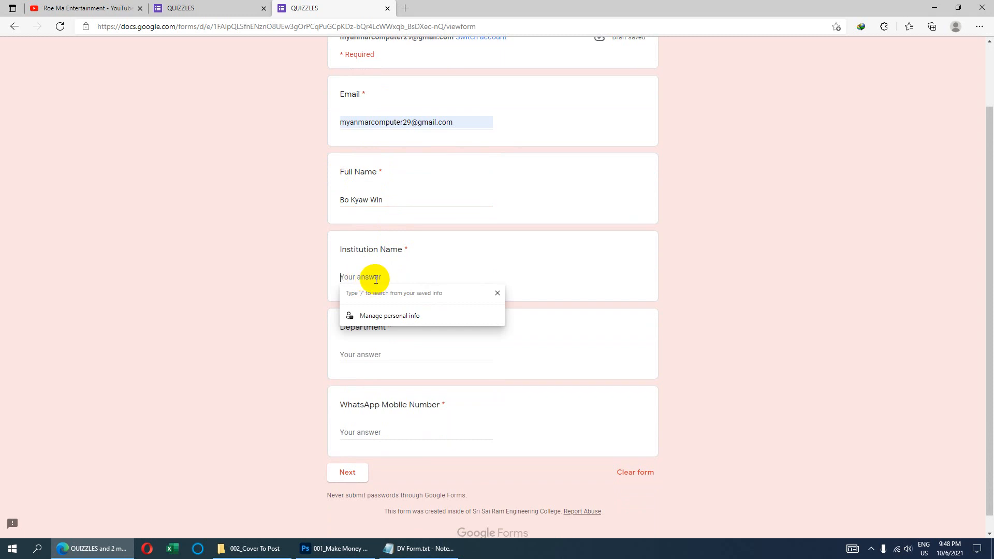
pyautogui.write('MITDC')
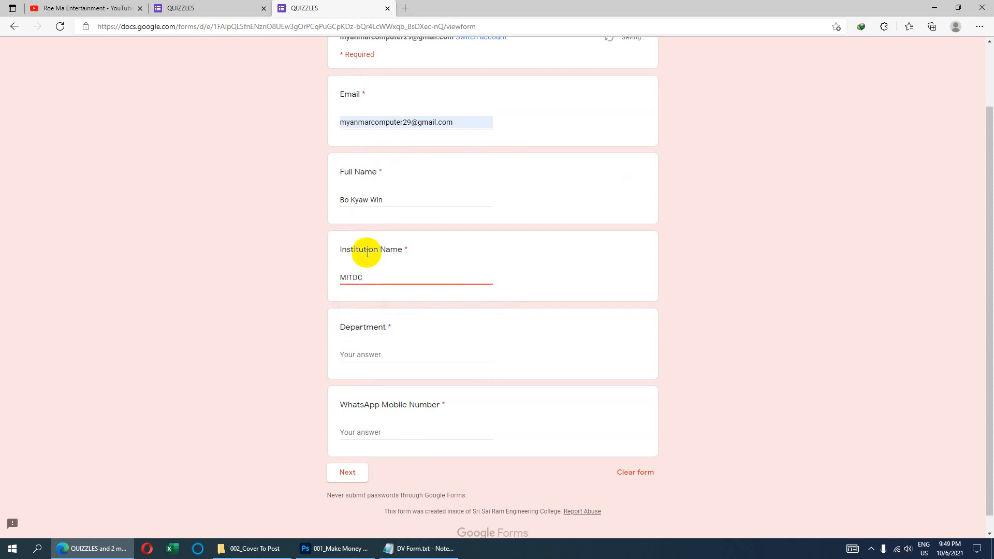
pyautogui.scroll(-1, 424, 285)
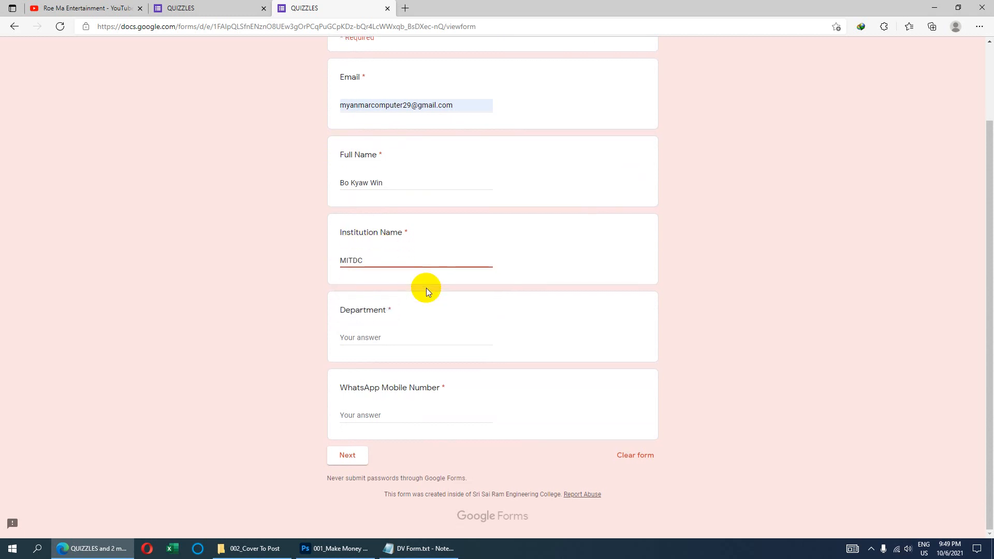
pyautogui.doubleClick(366, 266)
pyautogui.click(371, 337)
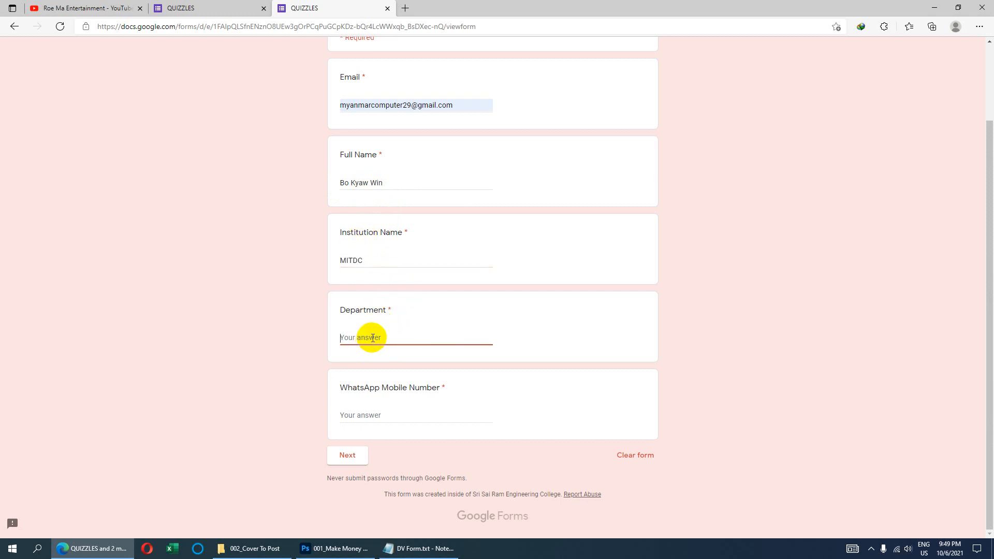
pyautogui.write('Training')
# - Fill in the WhatsApp mobile number from the saved info and continue to the next form section
pyautogui.click(370, 416)
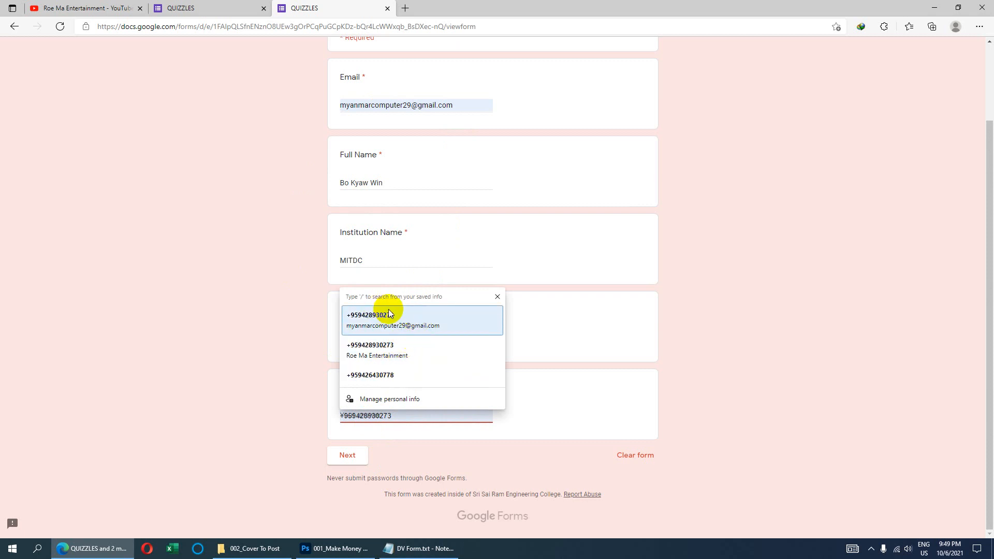
pyautogui.click(385, 326)
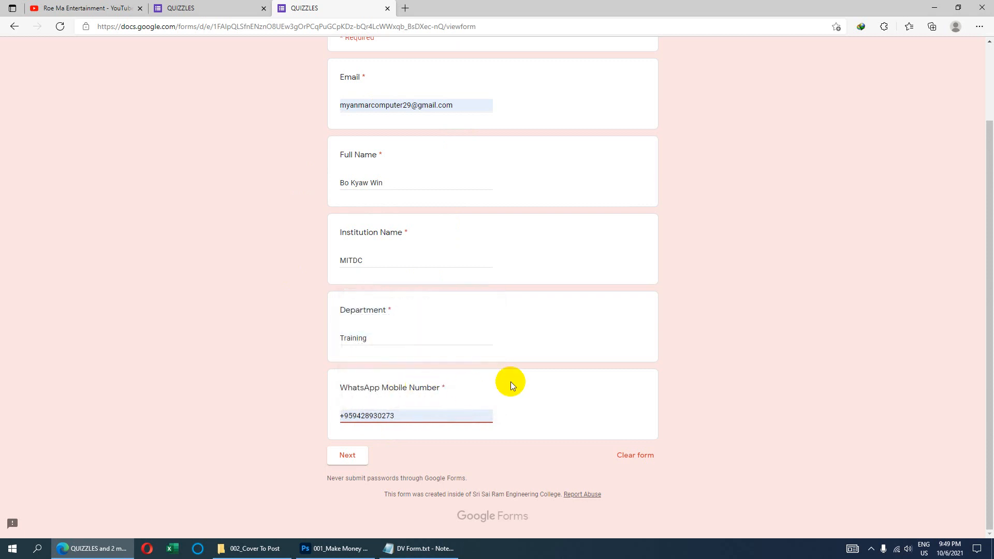
pyautogui.click(349, 456)
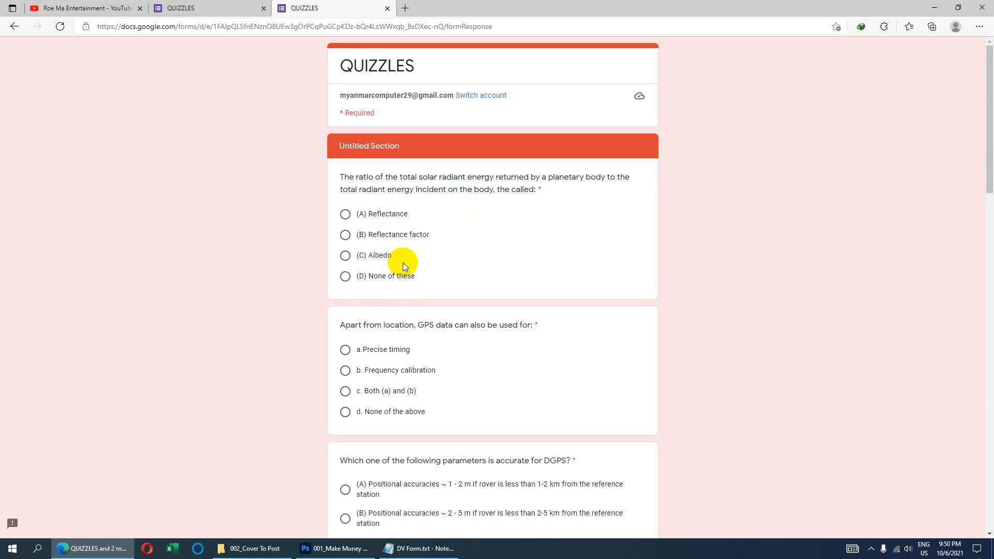
# - Answer the solar radiant energy ratio question with Reflectance and the GPS data use question with Both (a) and (b)
pyautogui.click(347, 215)
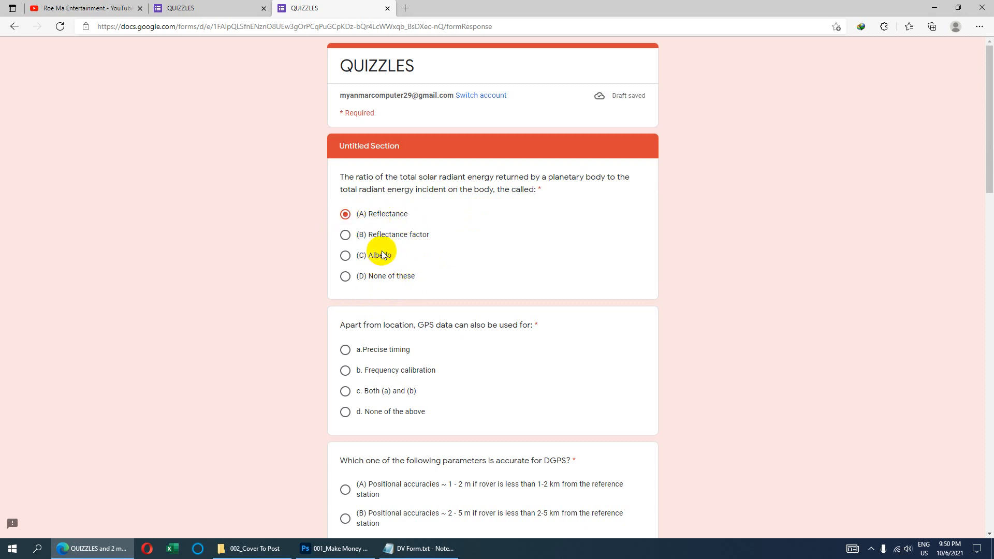
pyautogui.scroll(-2, 409, 256)
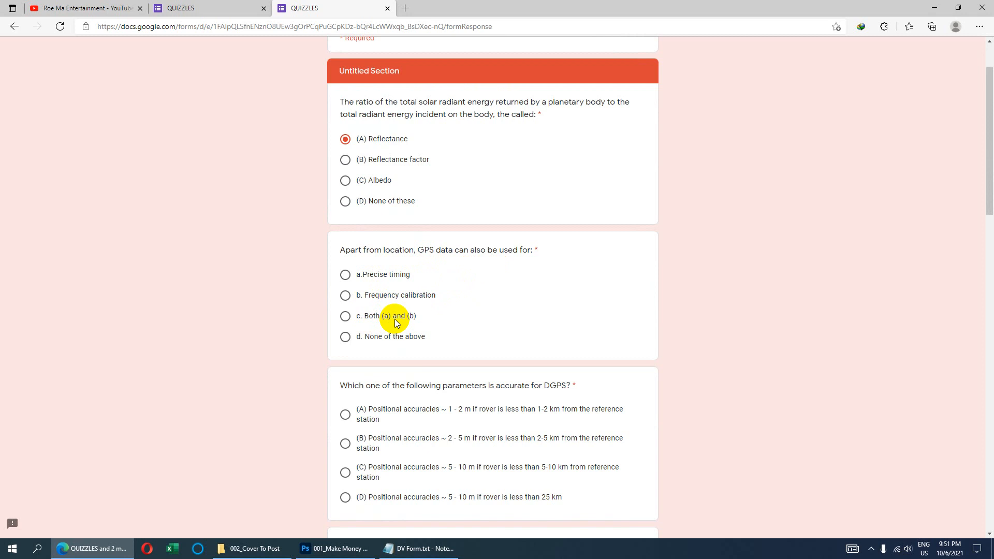
pyautogui.click(345, 316)
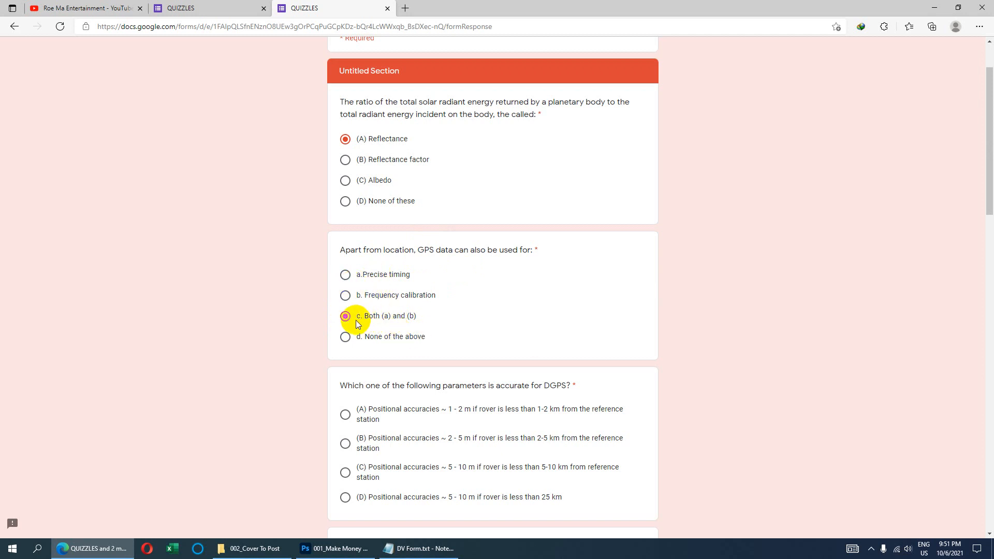
# - Answer the DGPS parameter question with positional accuracies of 1 - 2 m for a rover less than 1-2 km from the reference station
pyautogui.scroll(-1, 429, 389)
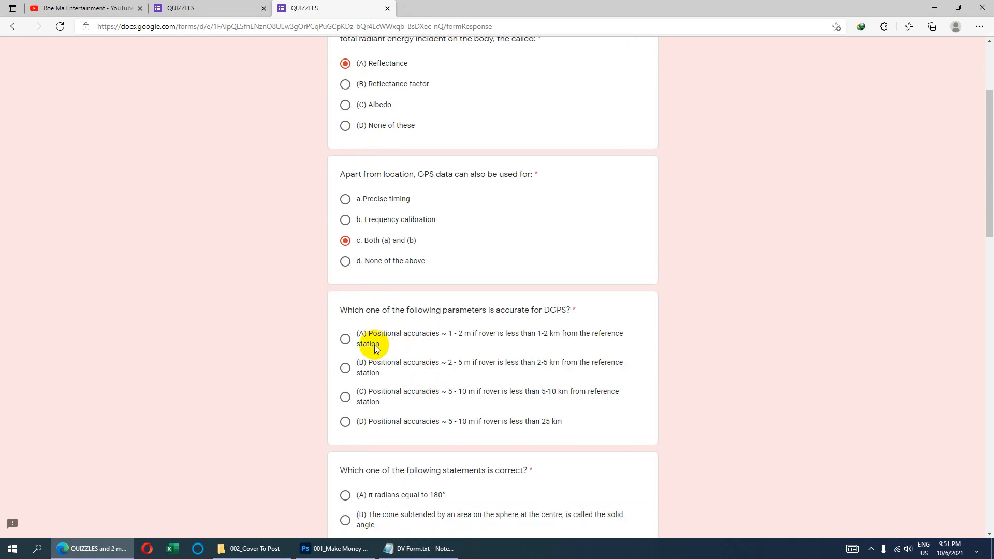
pyautogui.scroll(-1, 392, 314)
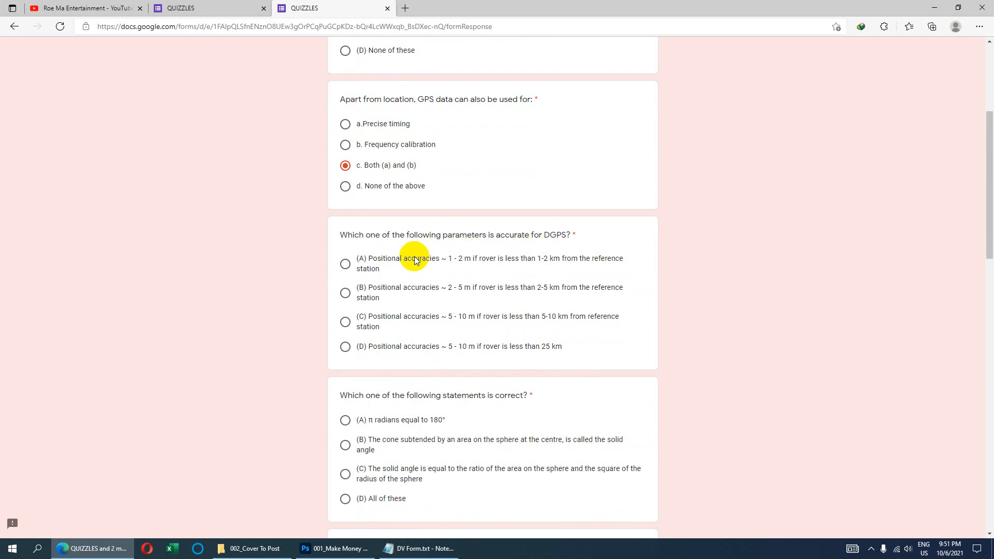
pyautogui.click(345, 264)
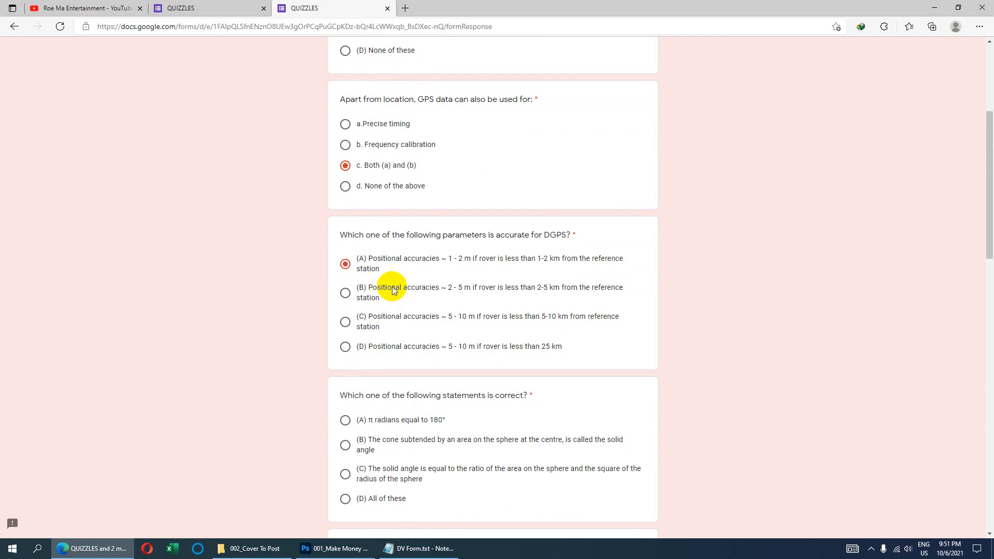
# - Answer the correct-statement question with All of these and the earth-surface object identification question with None of the above
pyautogui.scroll(-3, 393, 290)
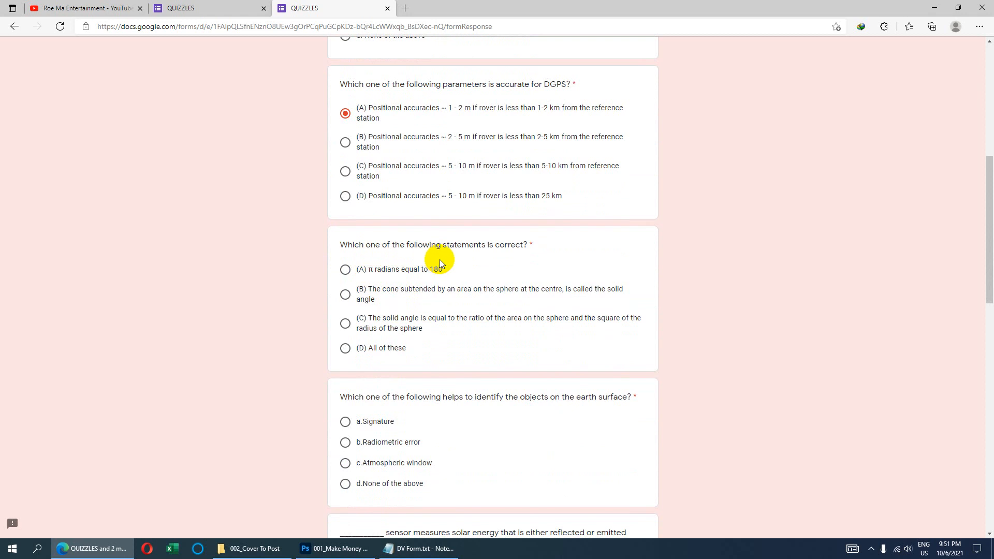
pyautogui.scroll(-3, 442, 280)
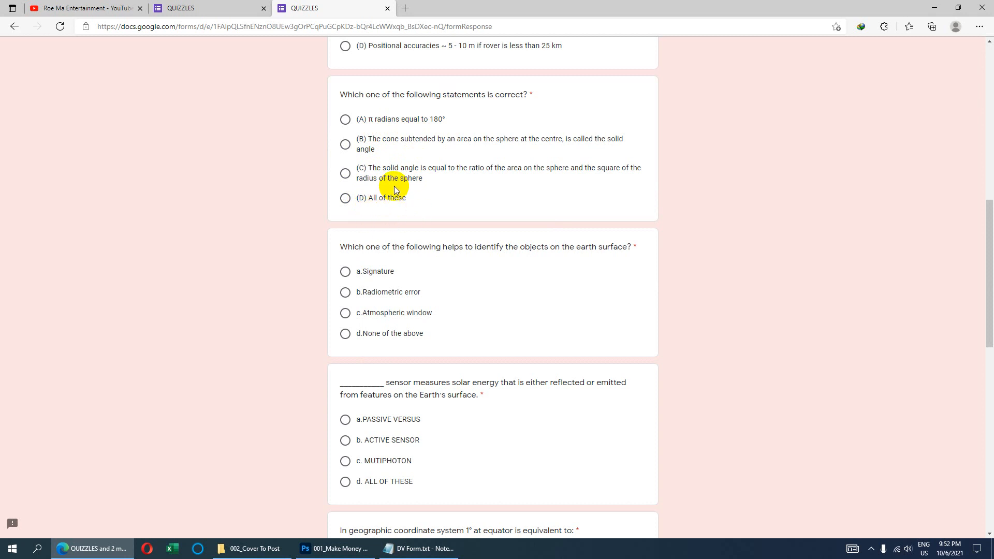
pyautogui.click(345, 199)
pyautogui.click(377, 338)
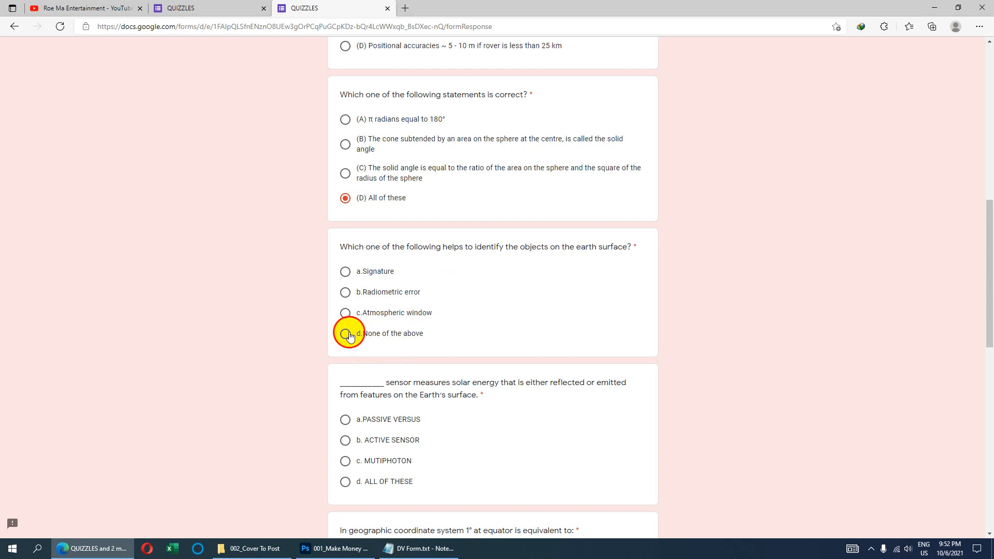
# - Answer the solar energy sensor question with PASSIVE VERSUS and the 1° at equator question with 111.32km
pyautogui.scroll(-1, 487, 365)
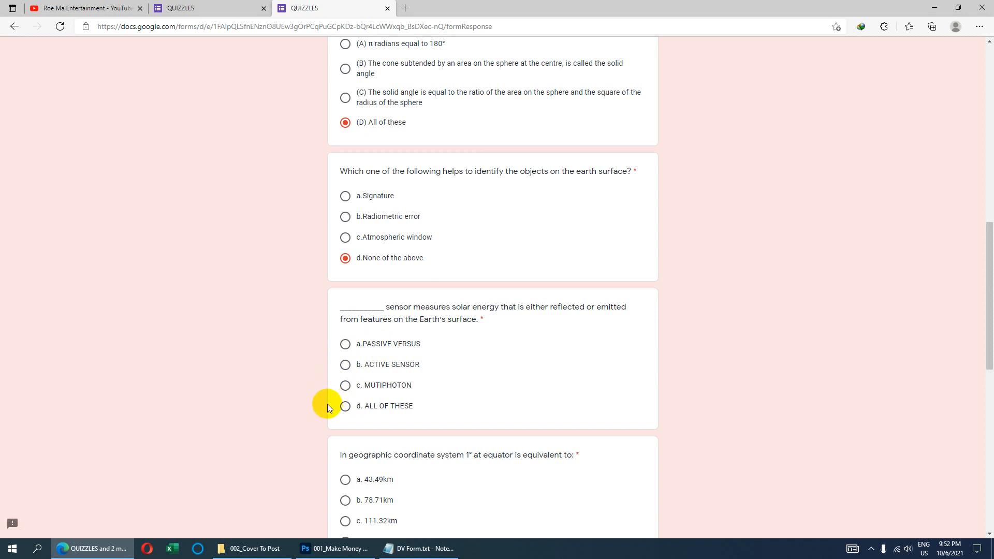
pyautogui.click(348, 347)
pyautogui.scroll(-3, 446, 432)
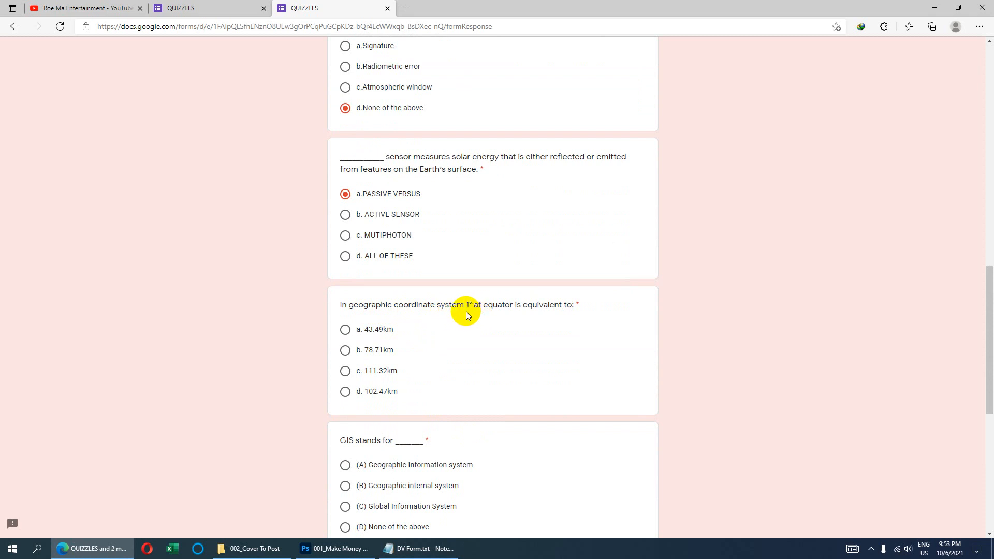
pyautogui.click(387, 380)
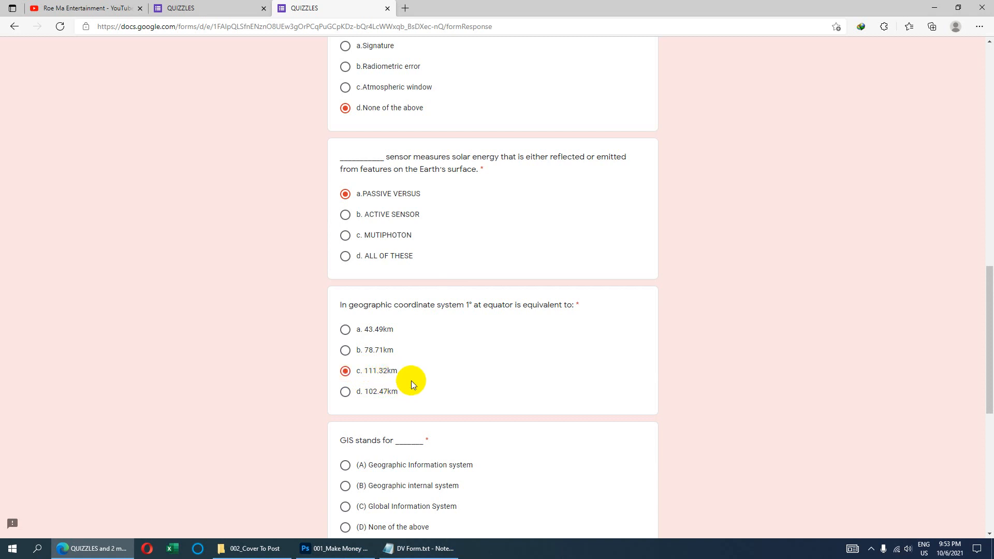
# - Answer the GIS abbreviation question with Geographic Information system and the remote sensing techniques question with Electromagnetic waves
pyautogui.scroll(-3, 411, 380)
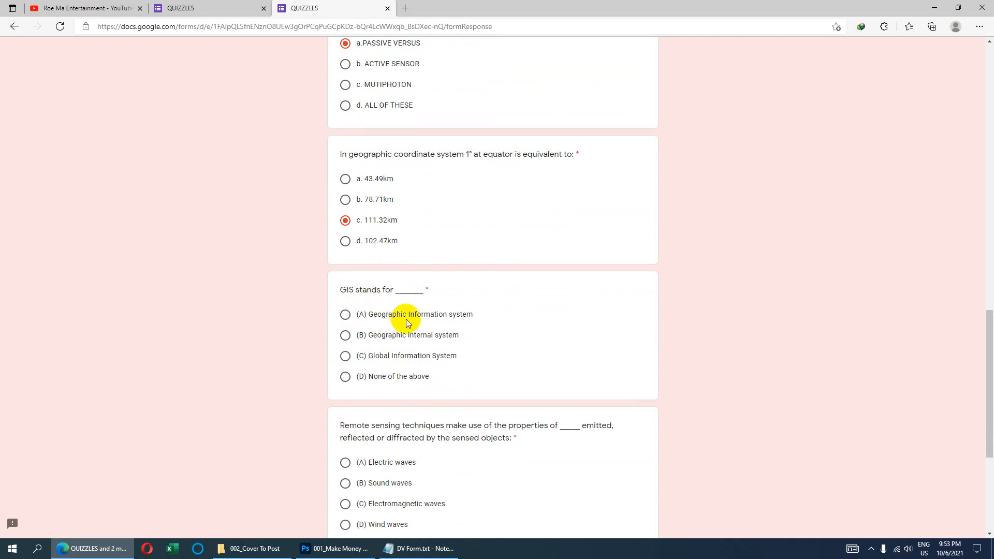
pyautogui.click(345, 314)
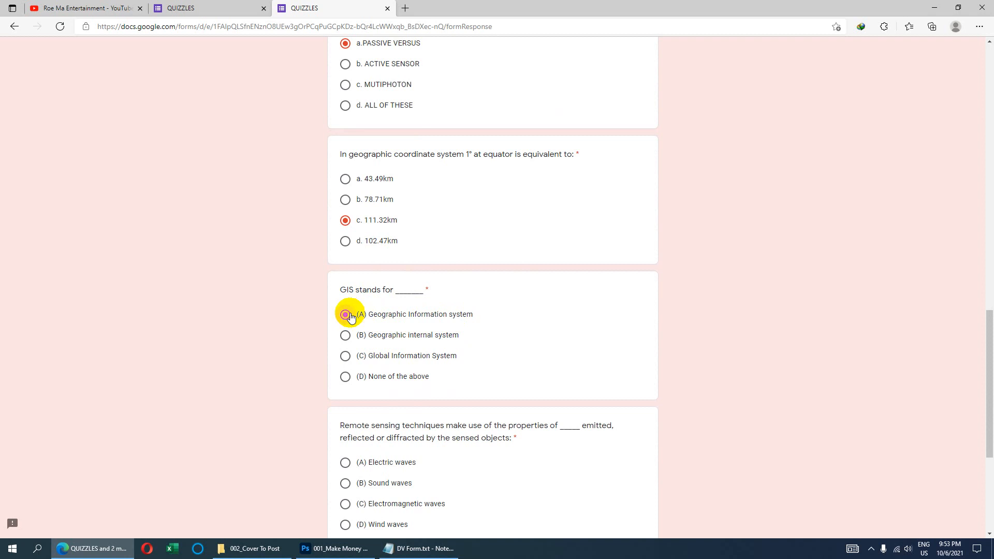
pyautogui.scroll(-3, 371, 392)
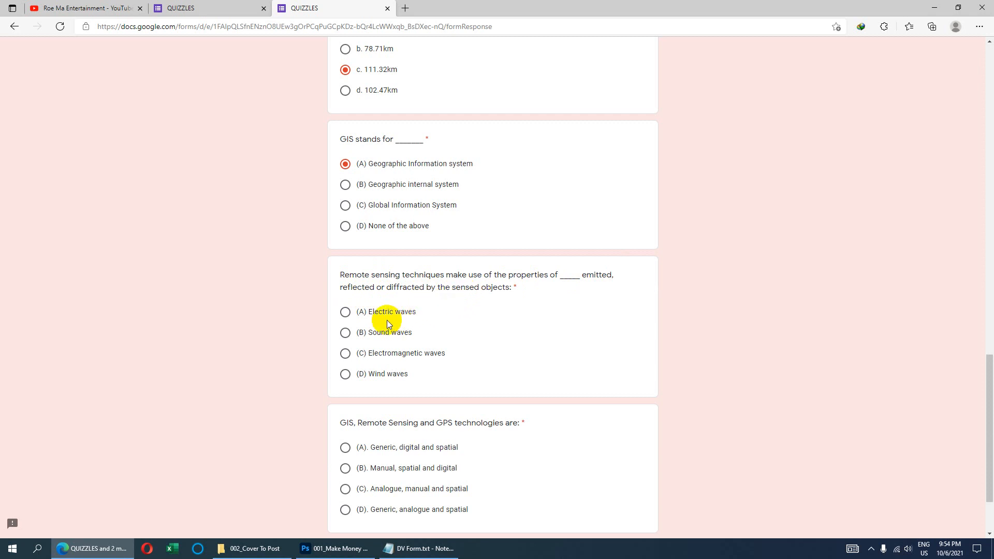
pyautogui.click(361, 355)
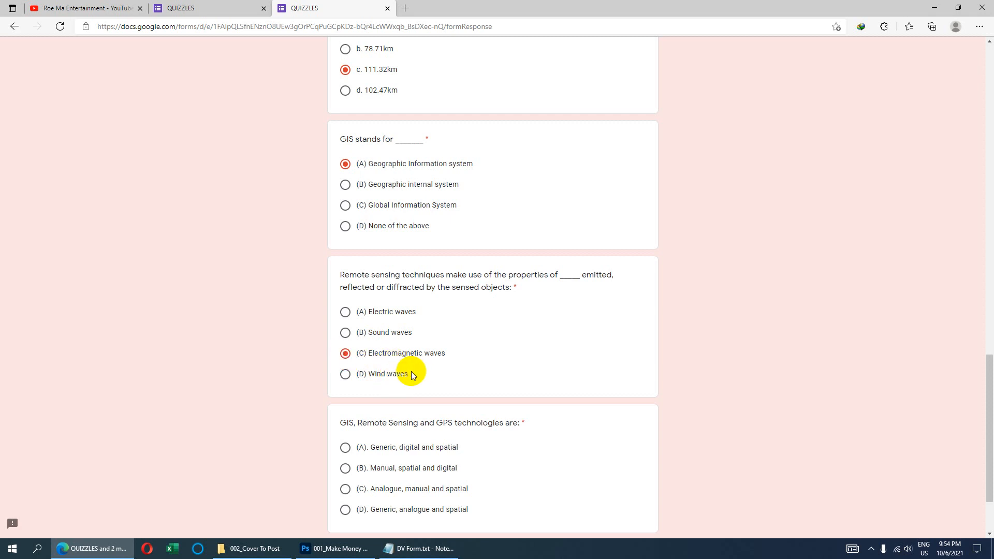
# - Answer the GIS, Remote Sensing and GPS technologies question with Generic, digital and spatial, and continue to the next section
pyautogui.scroll(-2, 412, 370)
pyautogui.scroll(-1, 418, 371)
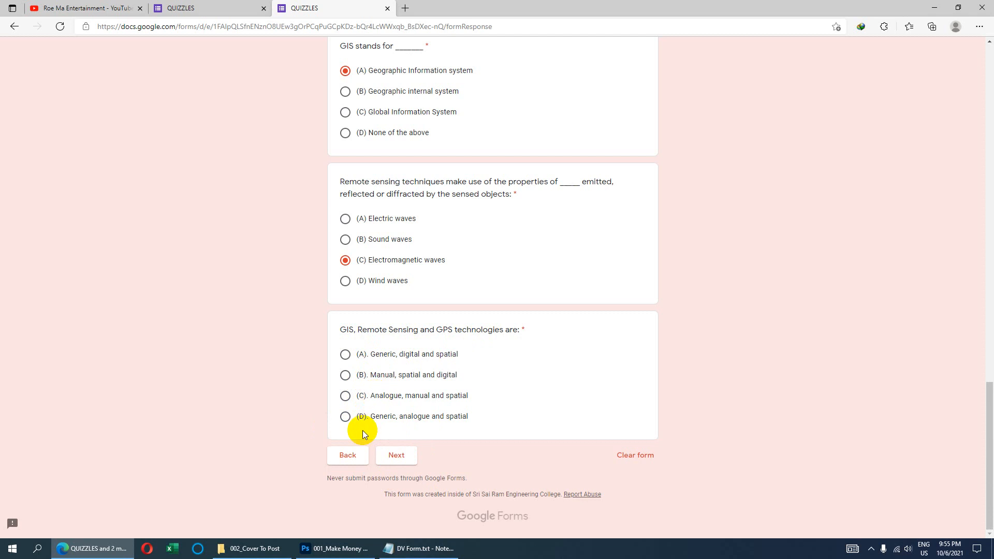
pyautogui.click(345, 356)
pyautogui.click(396, 456)
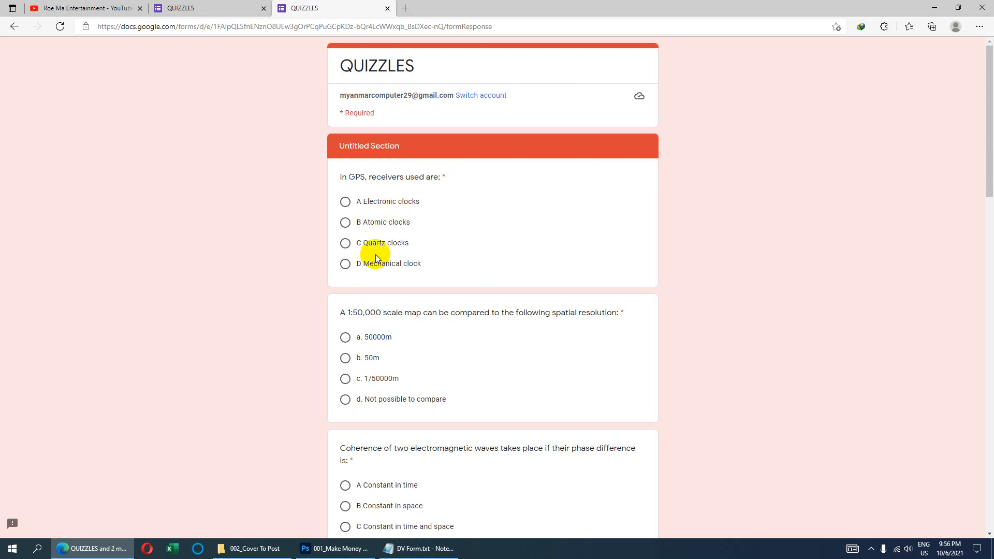
# - Answer Quartz clocks for GPS receivers, 1/50000m for the 1:50,000 map resolution, and Constant in time and space for wave coherence
pyautogui.click(346, 244)
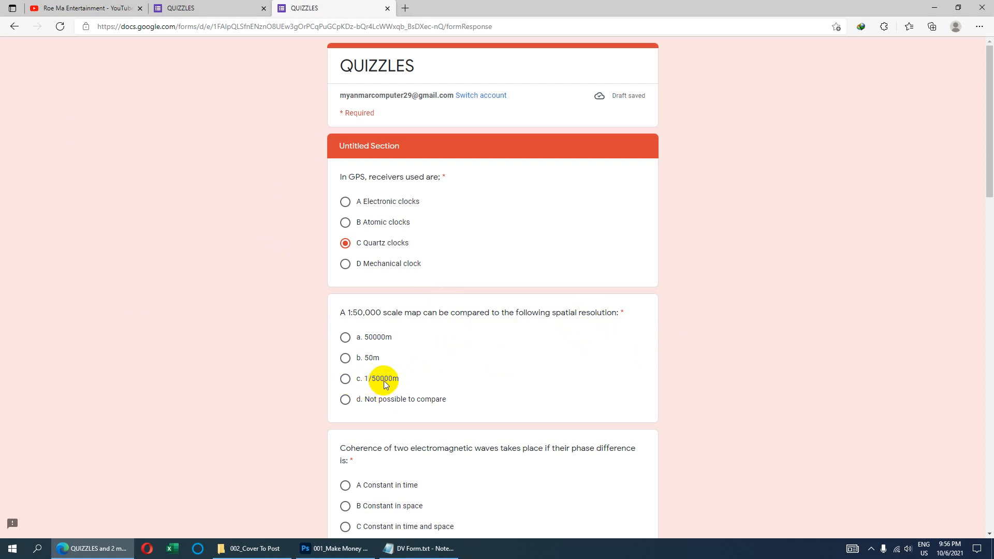
pyautogui.click(348, 380)
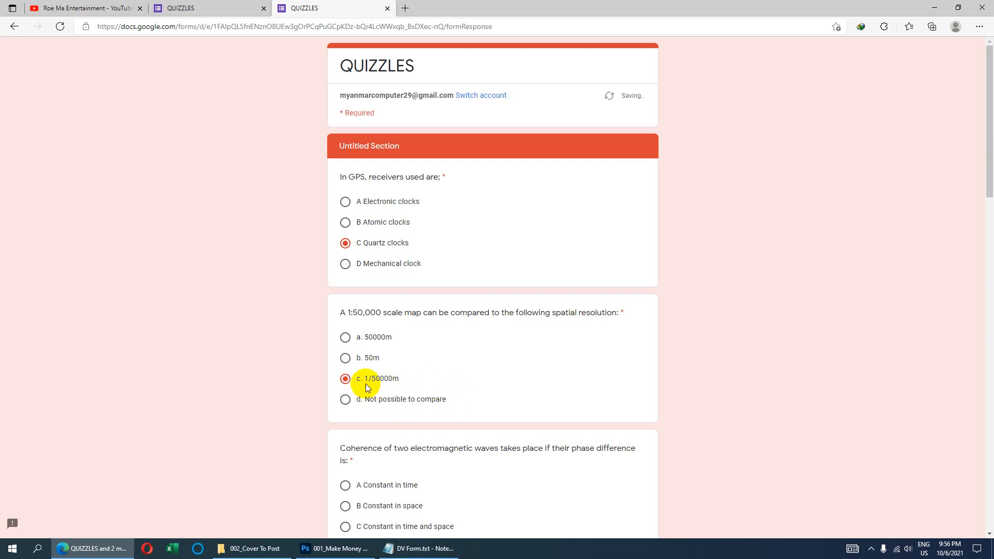
pyautogui.scroll(-4, 428, 386)
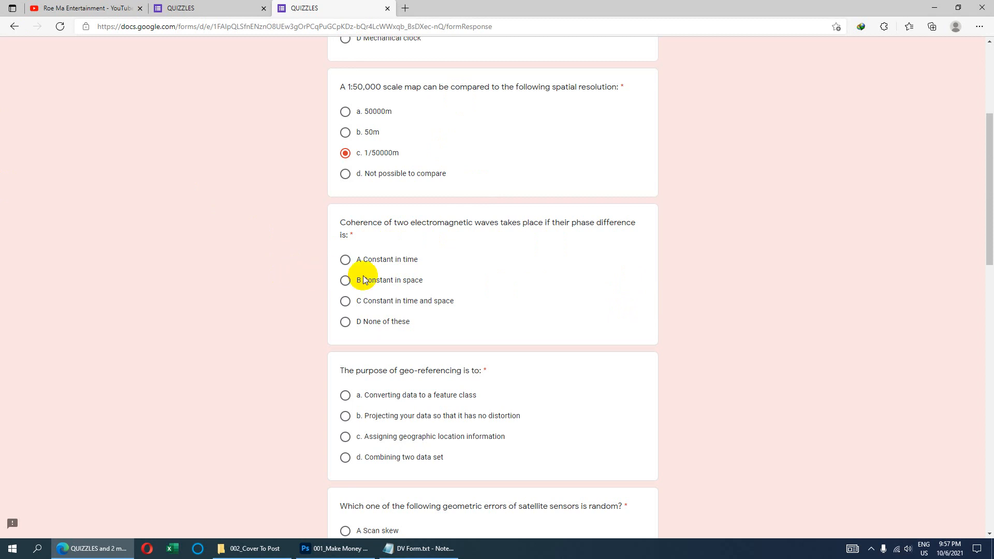
pyautogui.click(407, 307)
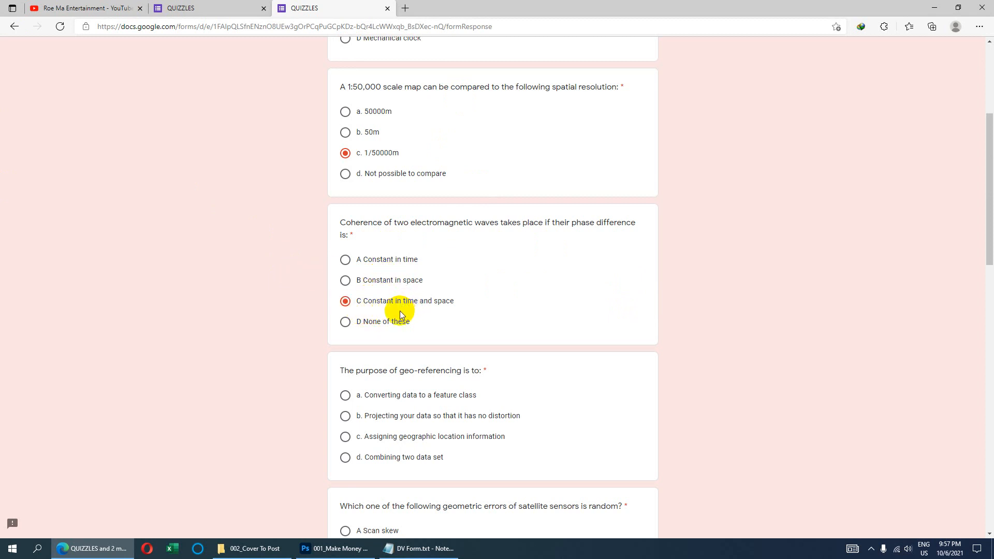
# - Answer the geo-referencing purpose question with Assigning geographic location information and the random geometric error question with Earth rotation
pyautogui.scroll(-3, 422, 415)
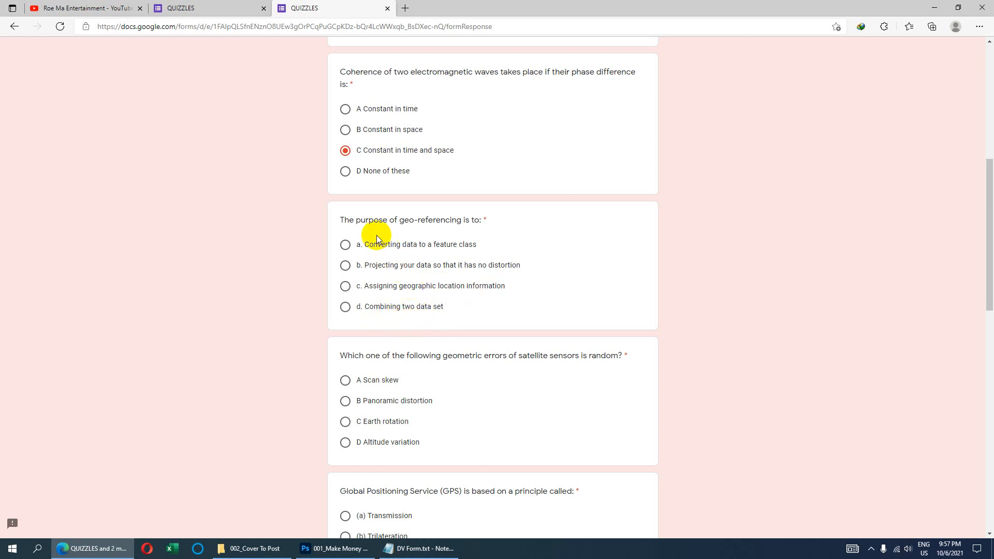
pyautogui.click(345, 285)
pyautogui.scroll(-2, 453, 296)
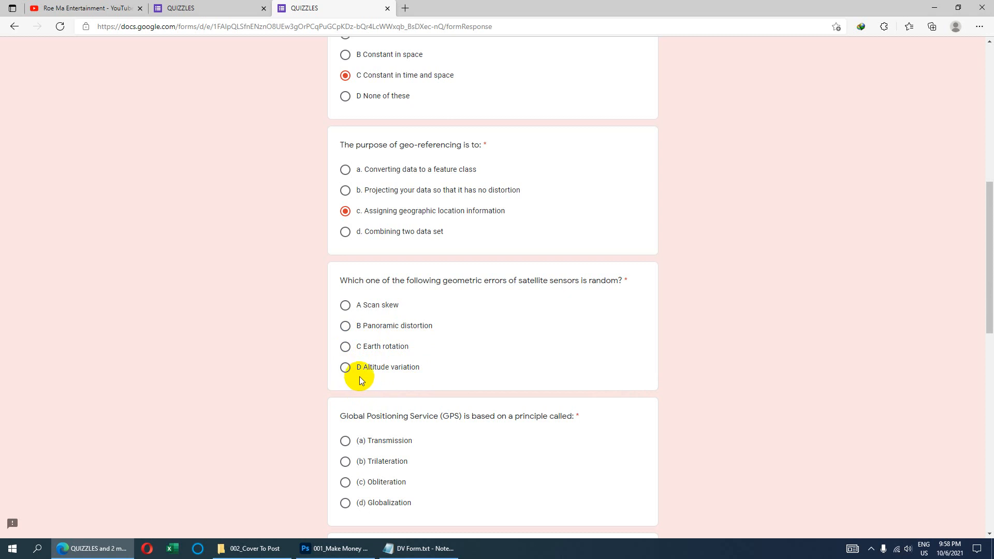
pyautogui.click(345, 347)
# - Answer the GPS principle question with Trilateration and the GIS operation question with software
pyautogui.scroll(-3, 390, 352)
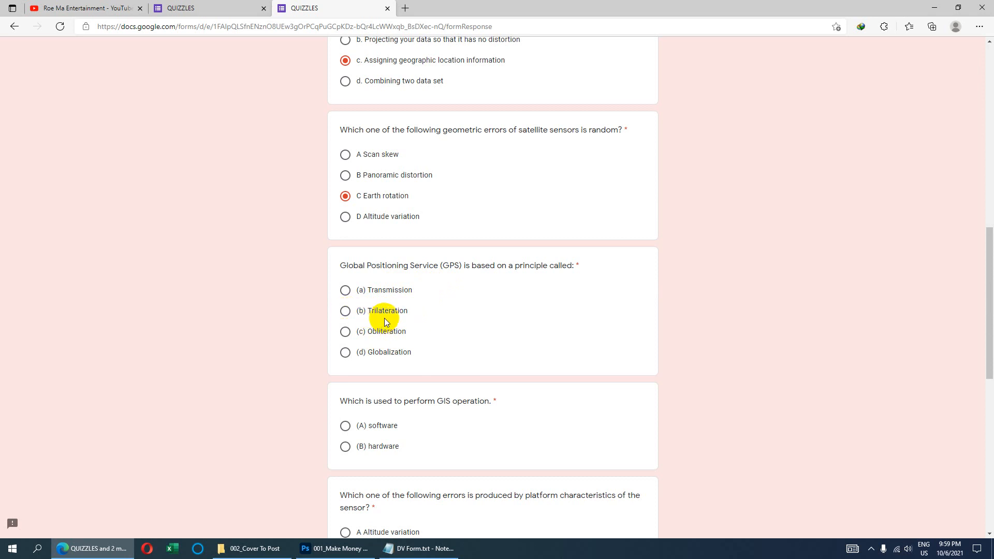
pyautogui.click(349, 312)
pyautogui.scroll(-3, 424, 341)
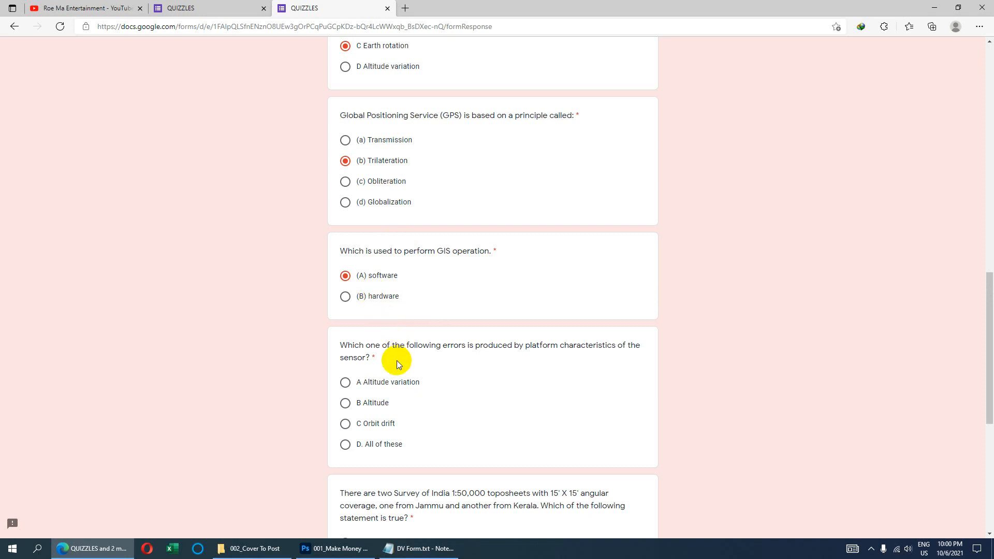
# - Answer All of these for platform errors, the Kerala toposheet covering a larger area than Jammu, and True for refractive index increasing with salinity
pyautogui.scroll(-3, 399, 354)
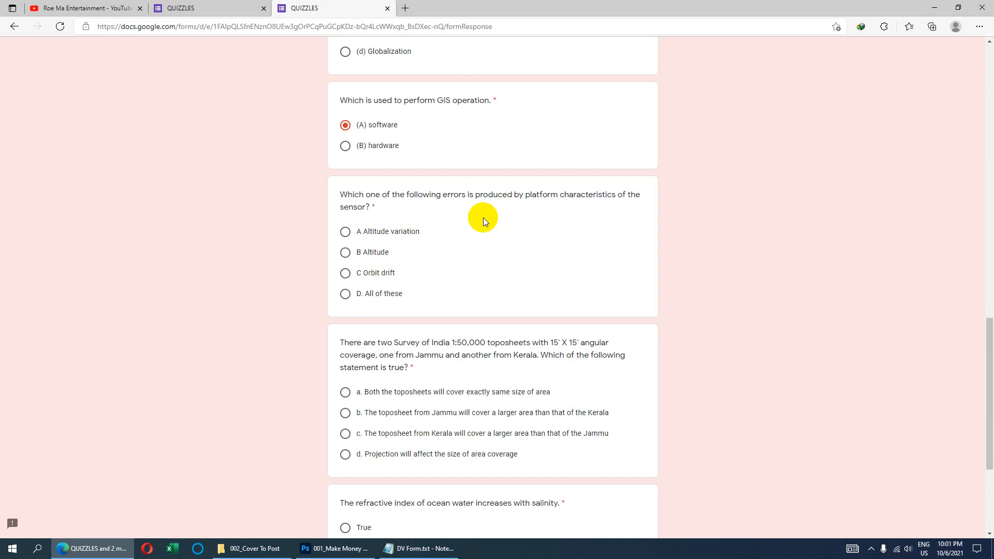
pyautogui.click(385, 297)
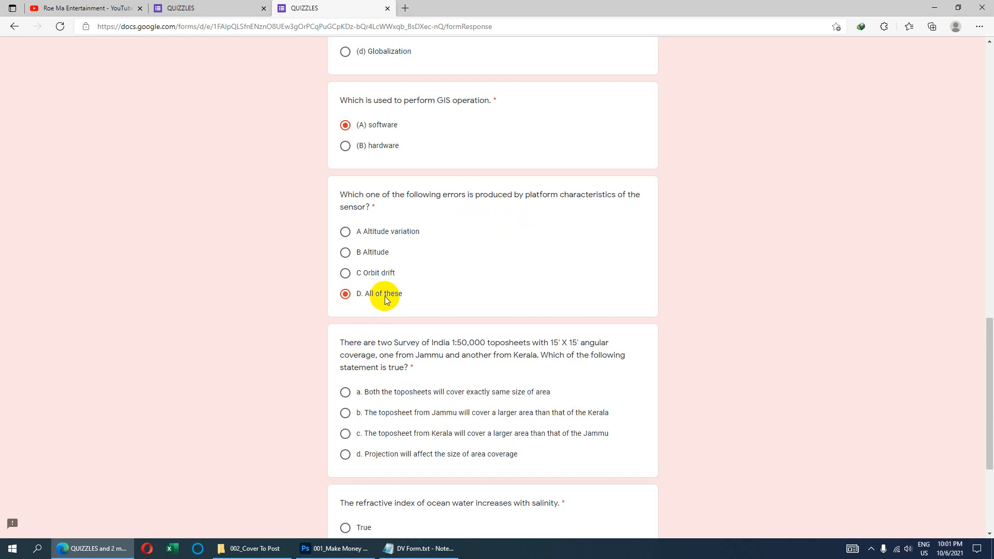
pyautogui.scroll(-2, 387, 297)
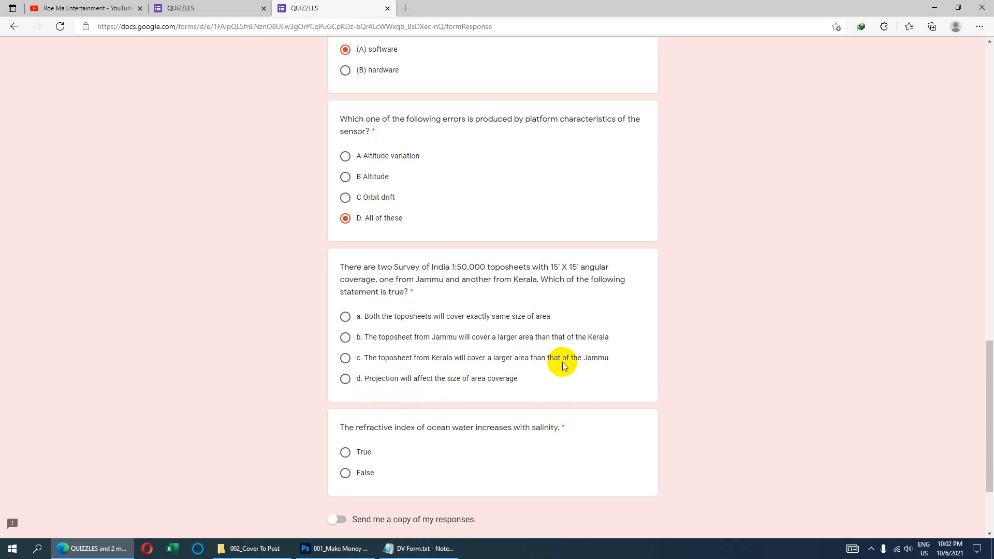
pyautogui.click(358, 362)
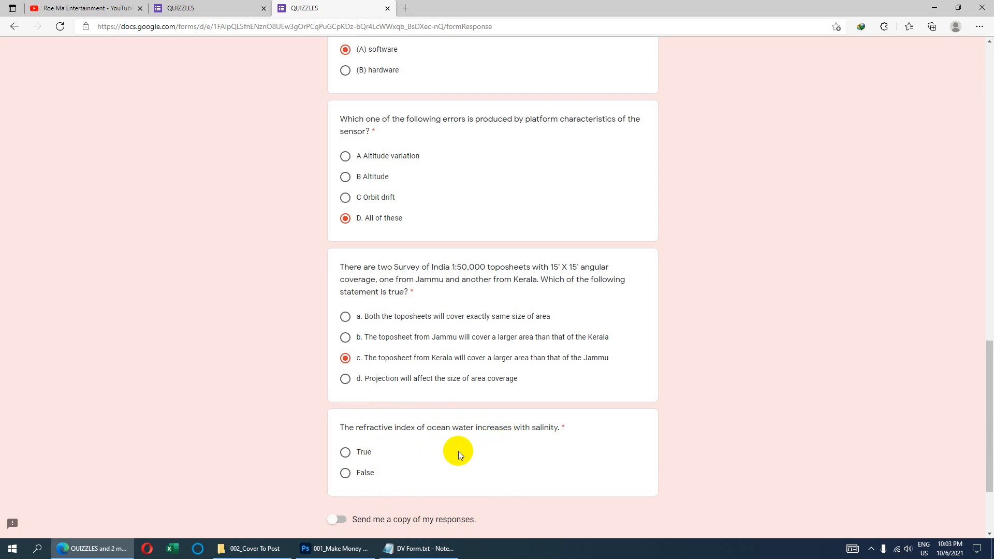
pyautogui.click(342, 458)
# - Go back through the earlier sections to the first page and review the respondent details
pyautogui.scroll(-3, 429, 408)
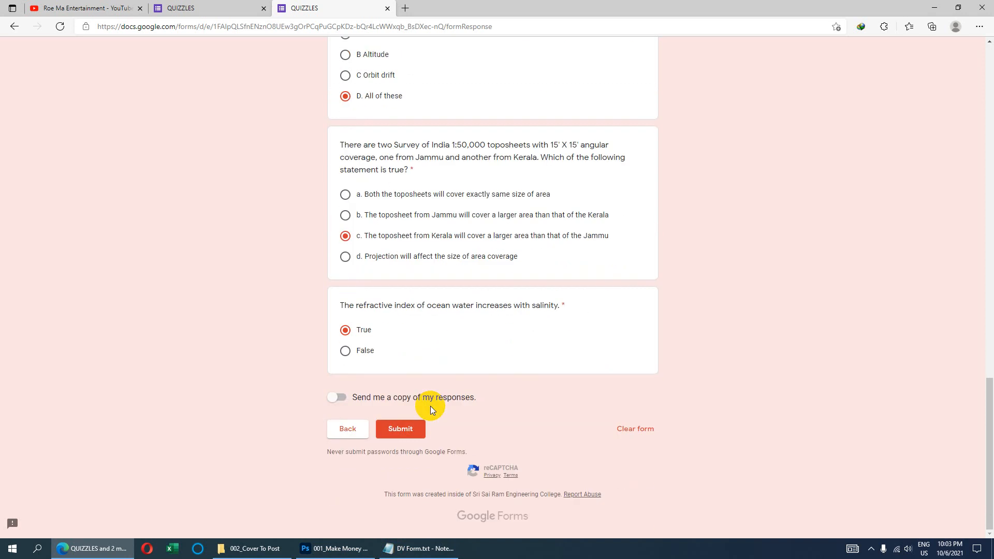
pyautogui.click(365, 426)
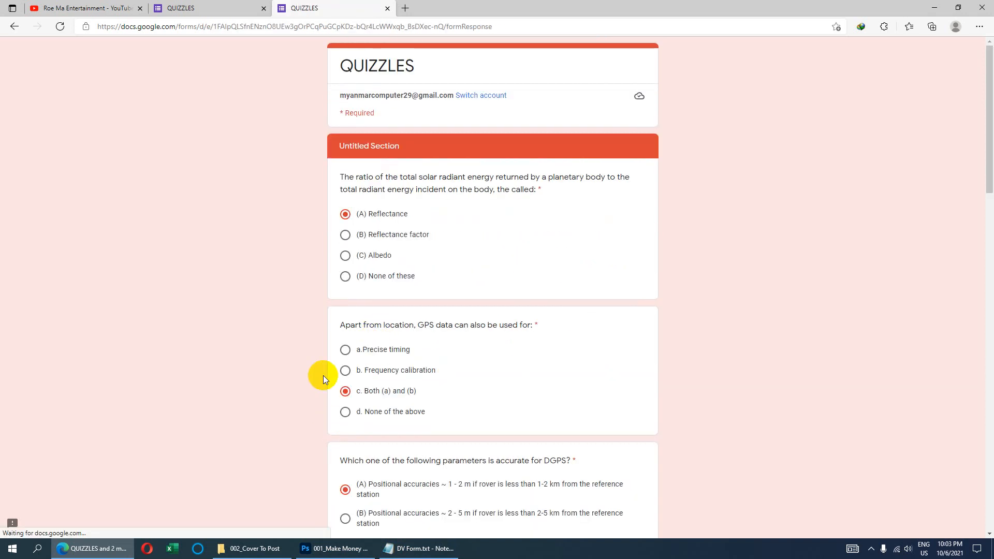
pyautogui.scroll(-20, 371, 310)
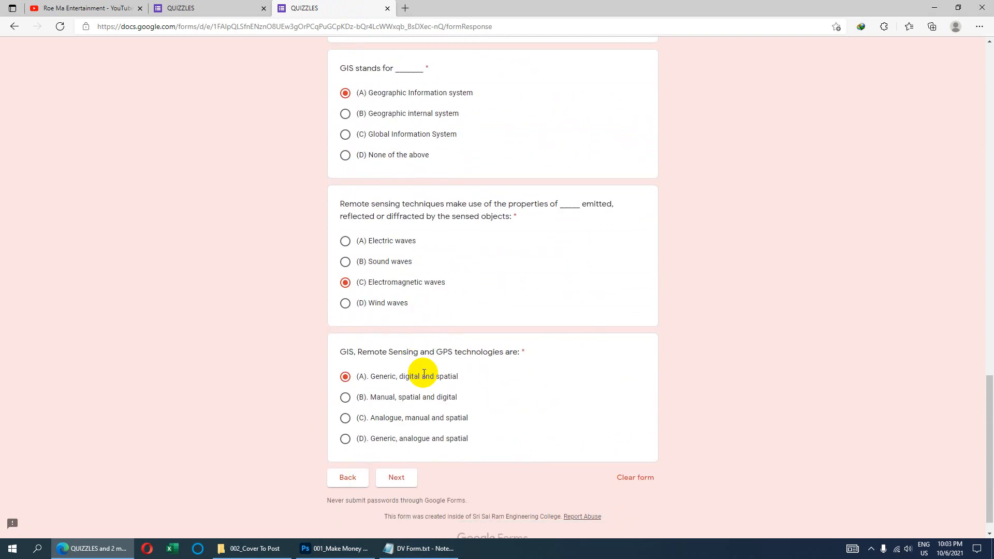
pyautogui.click(350, 455)
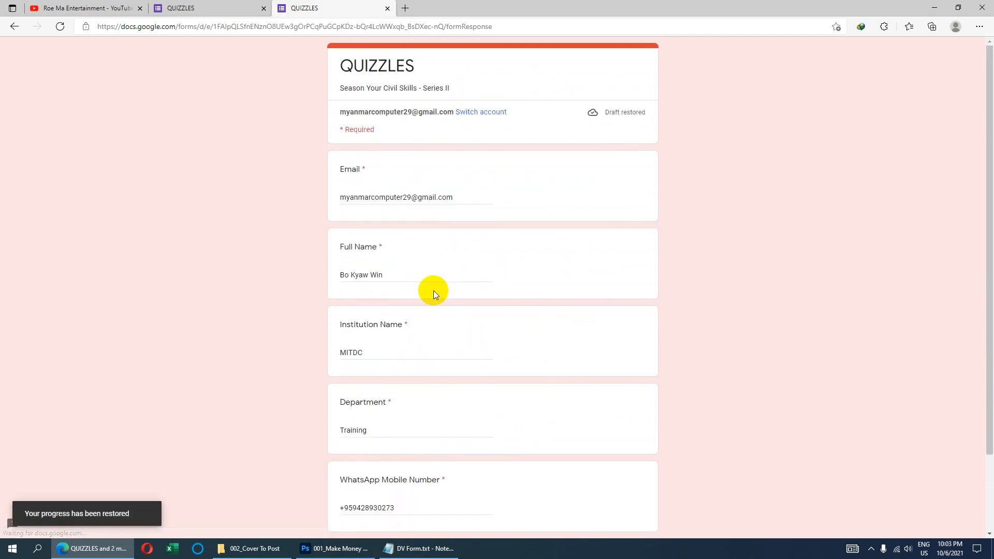
pyautogui.scroll(-2, 434, 291)
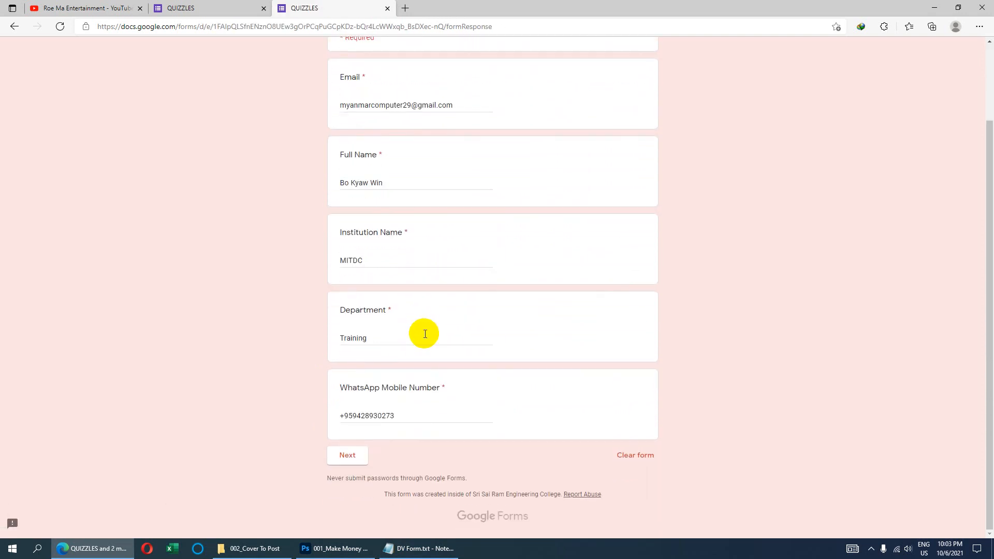
# - Return to the second section, review its selected answers, and continue to the final section
pyautogui.click(358, 455)
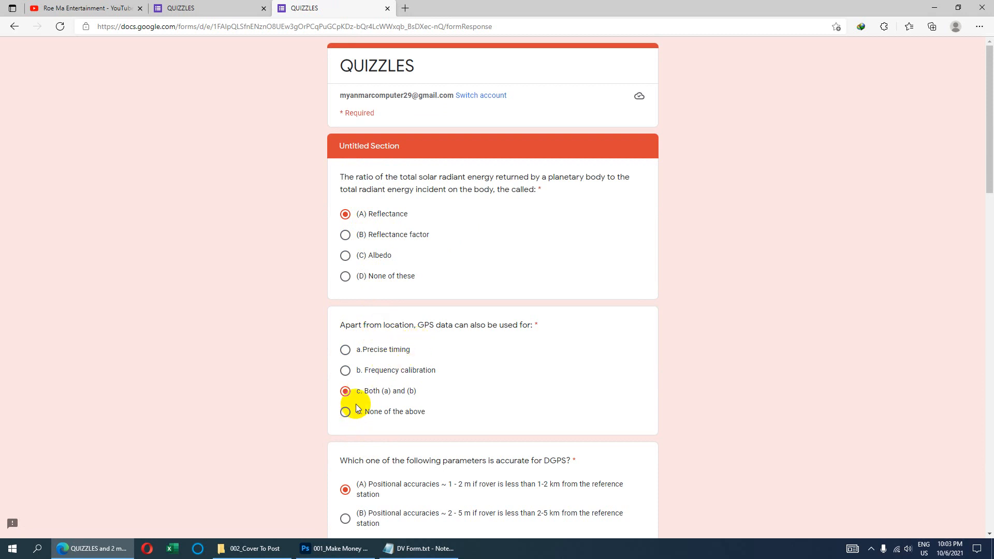
pyautogui.scroll(-3, 377, 395)
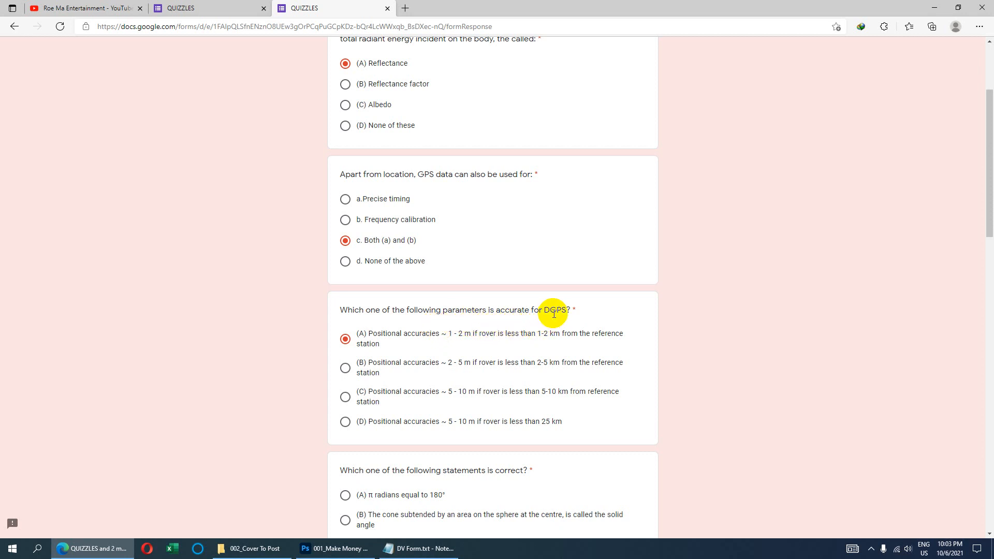
pyautogui.scroll(-5, 406, 369)
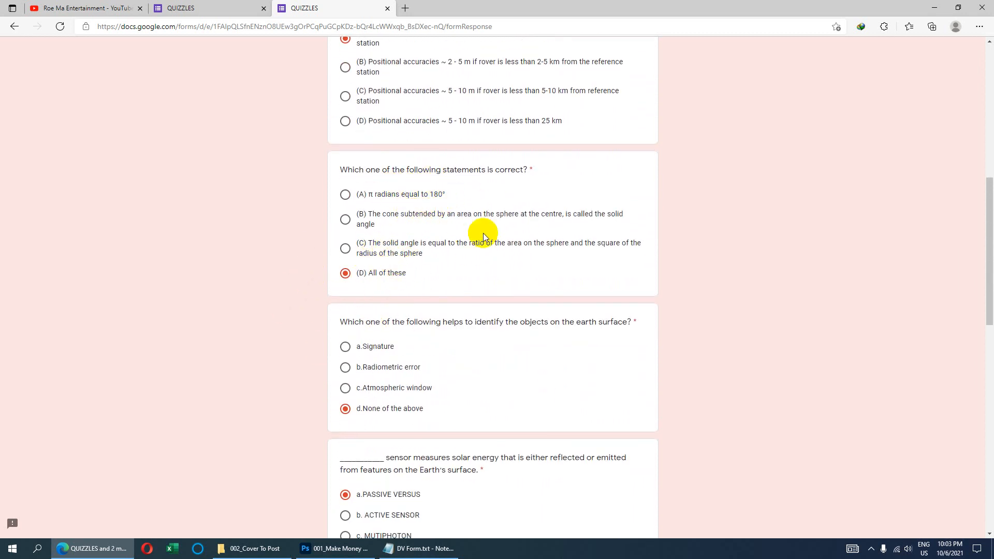
pyautogui.scroll(-9, 433, 275)
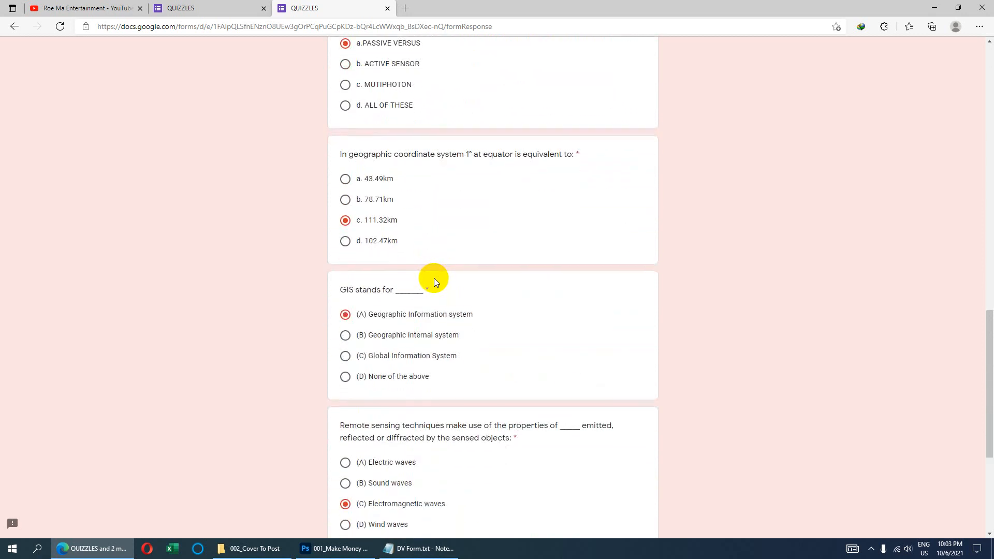
pyautogui.scroll(-5, 422, 290)
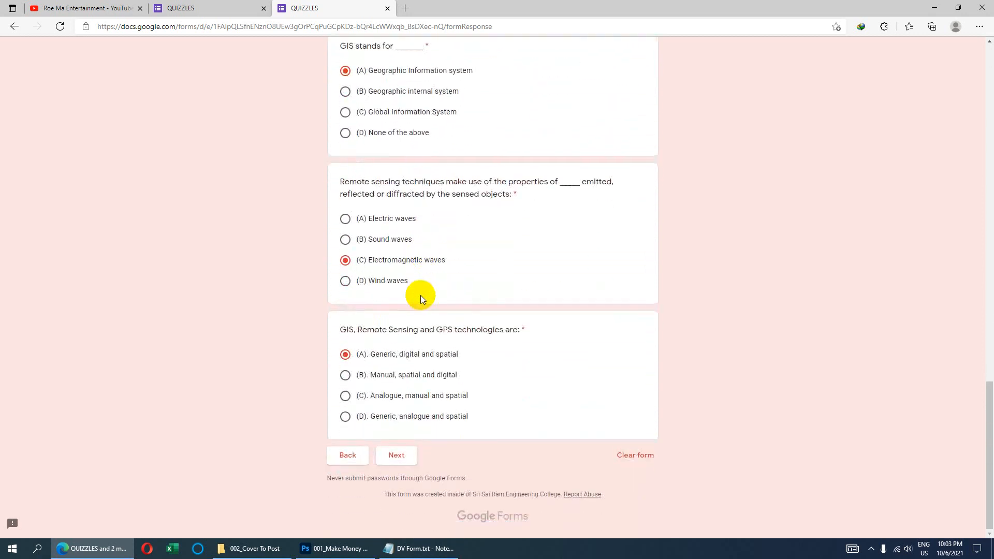
pyautogui.click(412, 458)
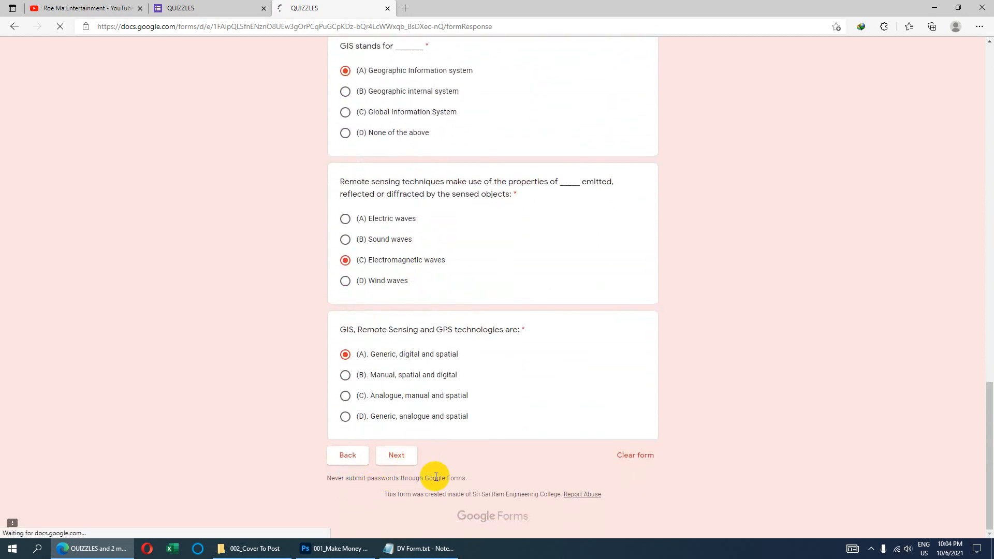
# - Turn on receiving a copy of the responses and submit the form
pyautogui.scroll(-17, 415, 466)
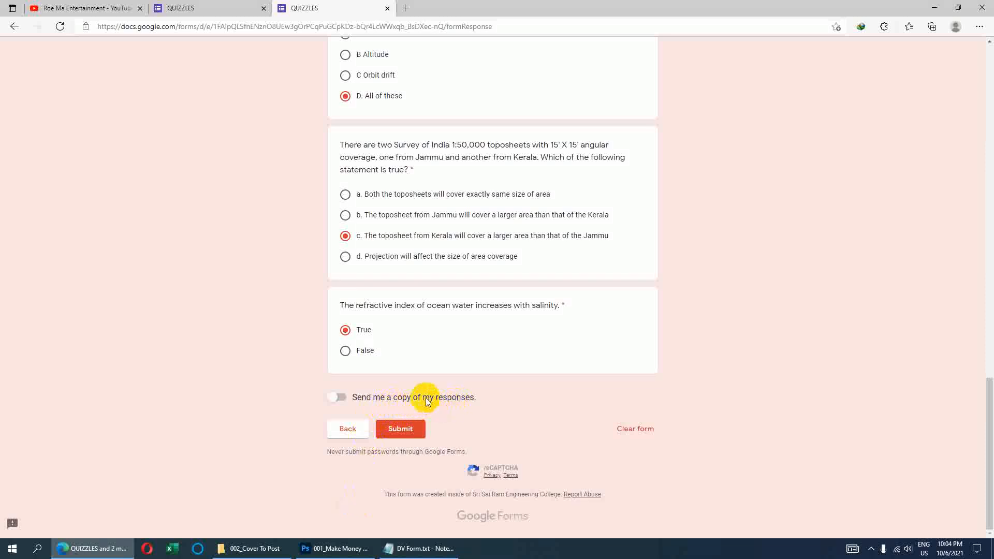
pyautogui.click(339, 398)
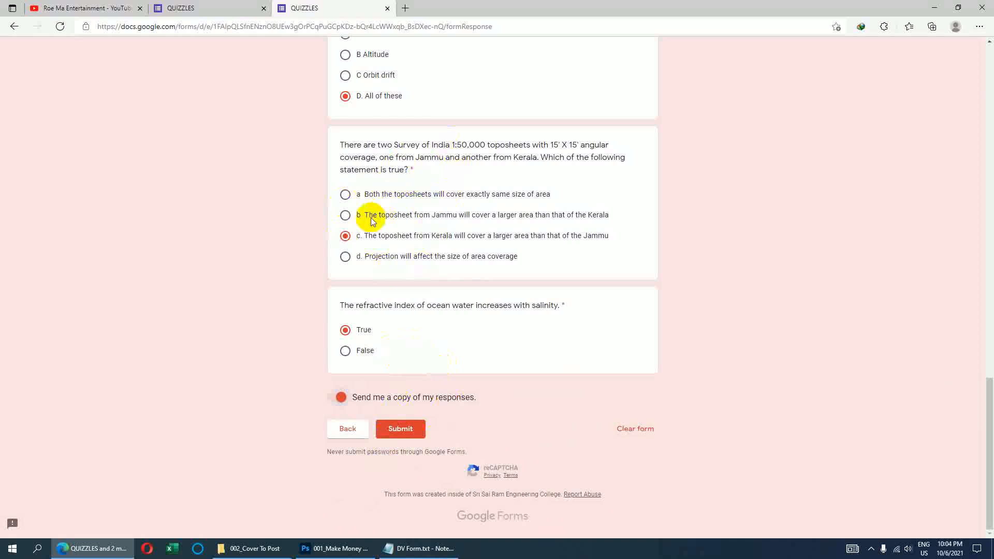
pyautogui.click(404, 431)
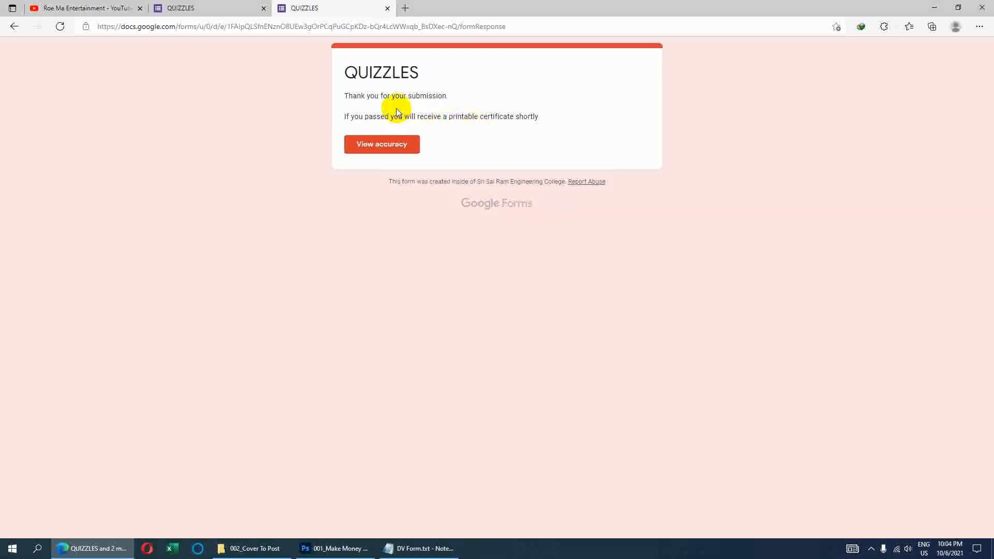
# - Open the accuracy results for the submitted quiz and look through the recorded responses
pyautogui.click(389, 147)
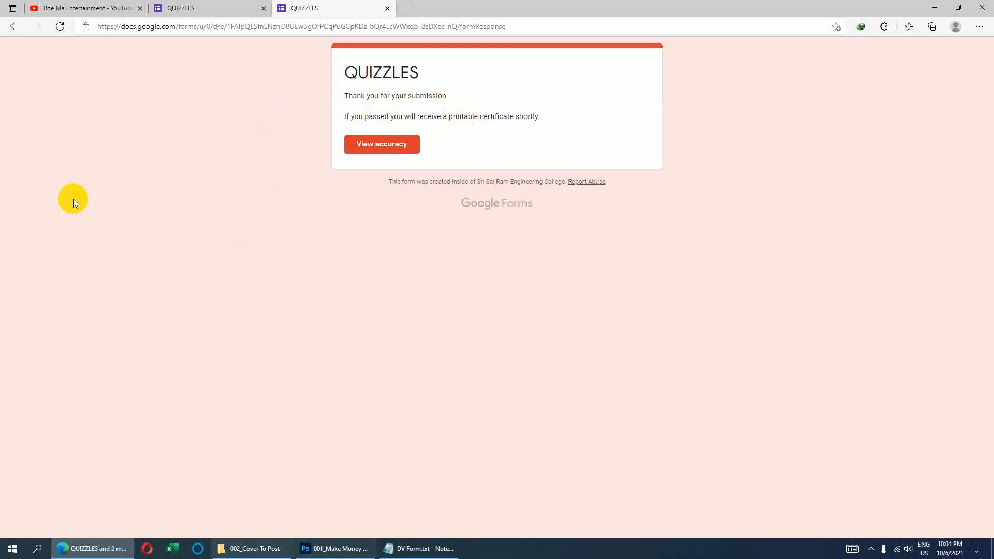
pyautogui.click(369, 145)
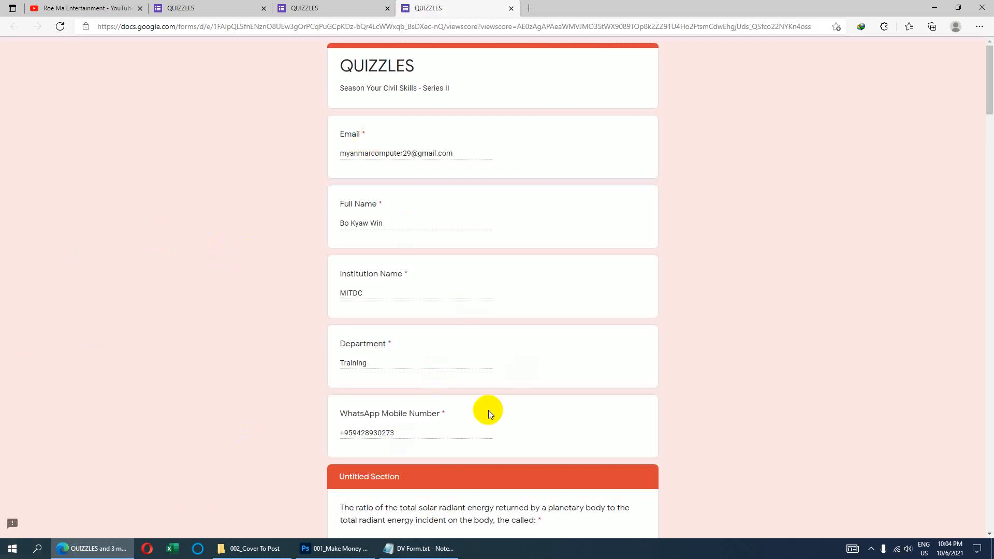
pyautogui.scroll(-20, 443, 337)
pyautogui.scroll(-15, 445, 339)
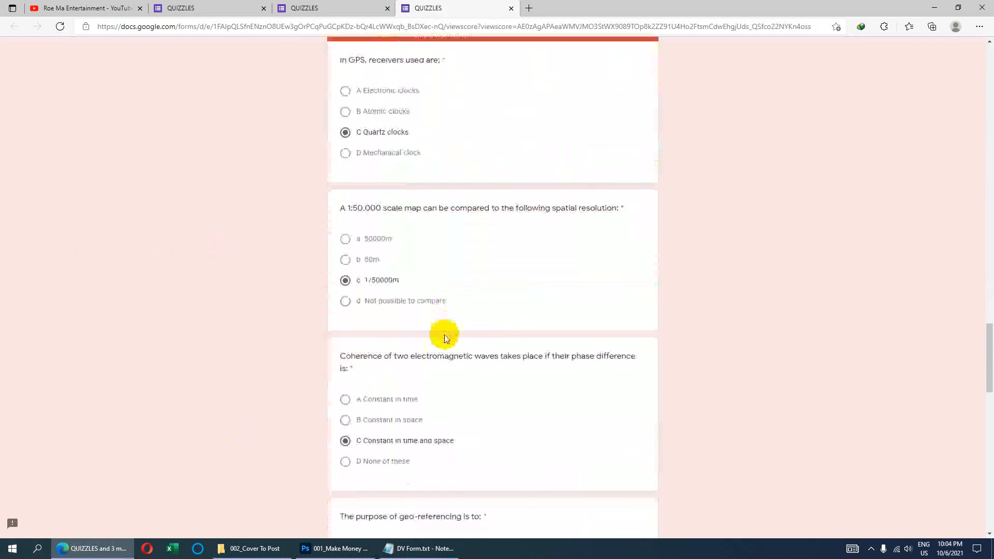
pyautogui.scroll(-4, 448, 348)
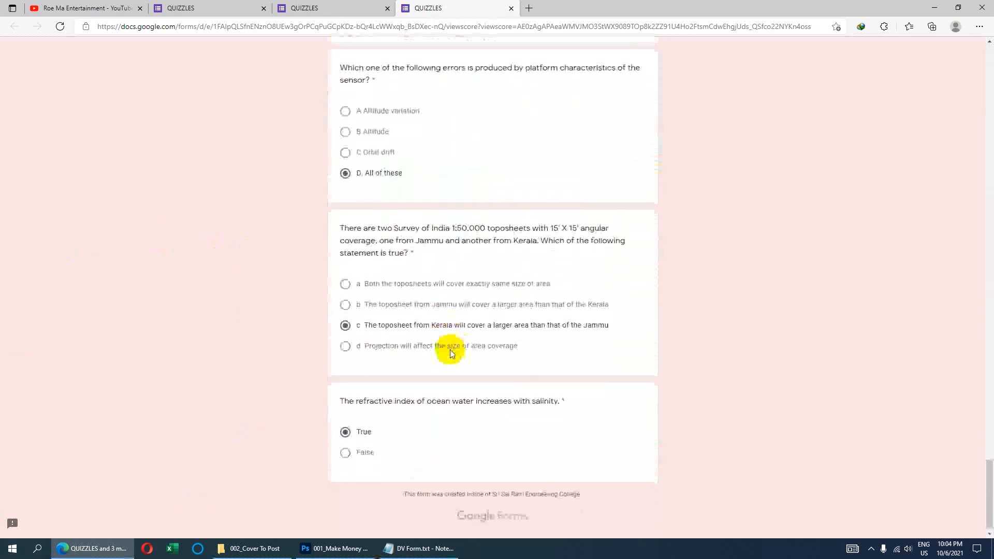
pyautogui.scroll(20, 450, 352)
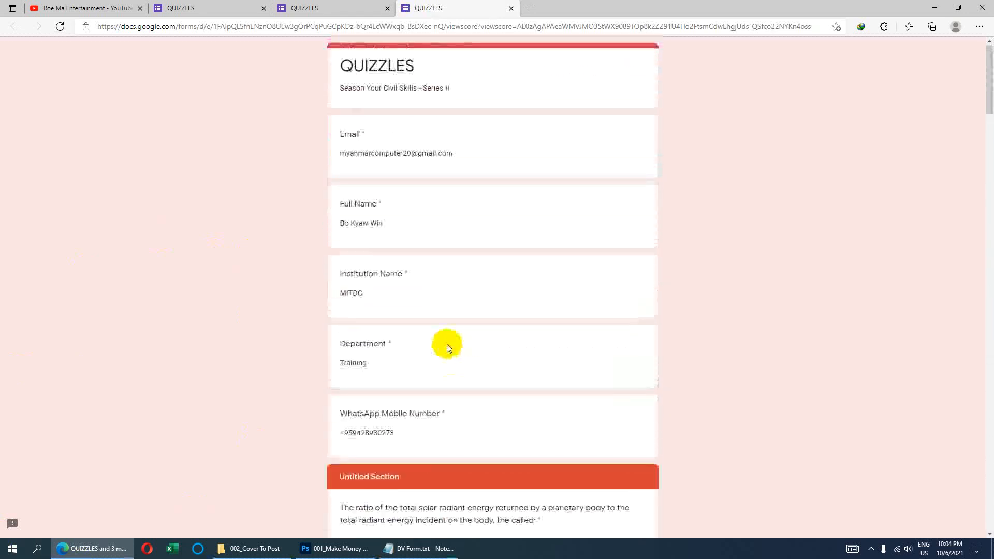
pyautogui.scroll(-10, 466, 347)
pyautogui.scroll(10, 469, 347)
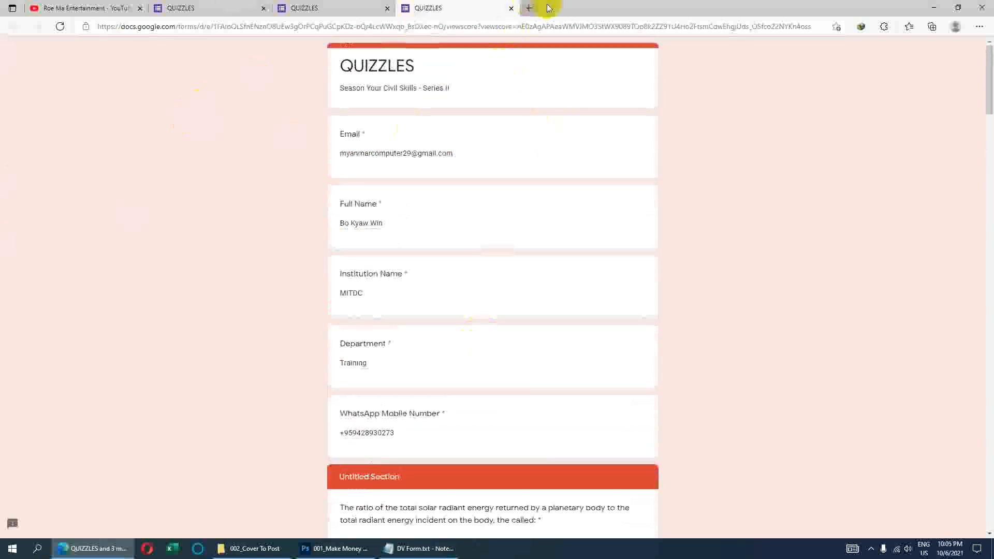
# - Open the Gmail inbox in a new browser tab and open the Certify'em email about the QUIZZLES certificate
pyautogui.click(528, 7)
pyautogui.click(27, 43)
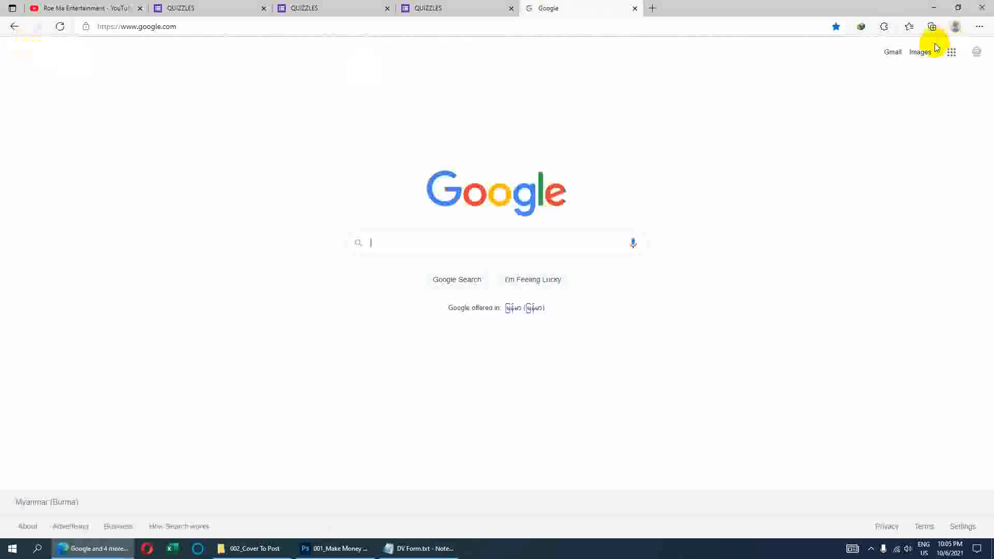
pyautogui.click(893, 52)
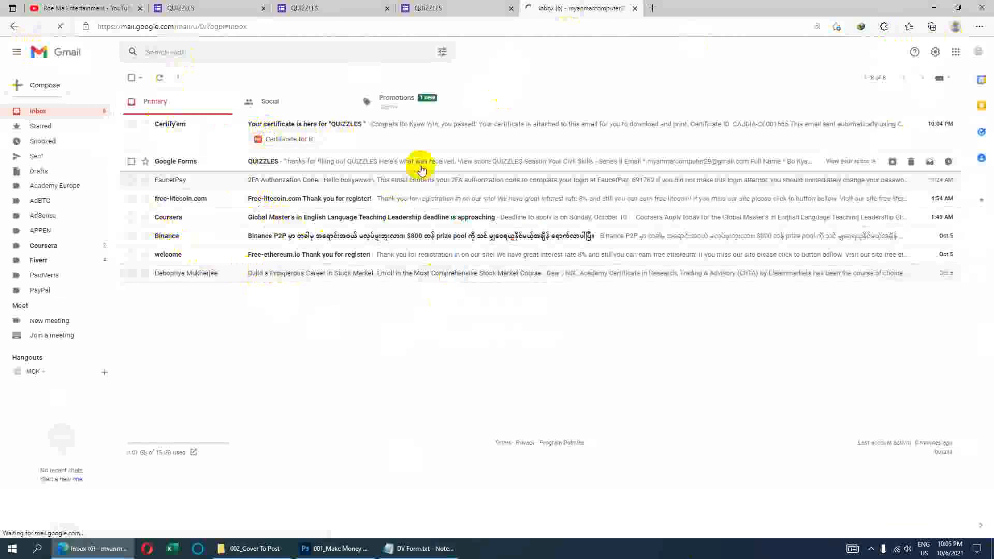
pyautogui.click(337, 124)
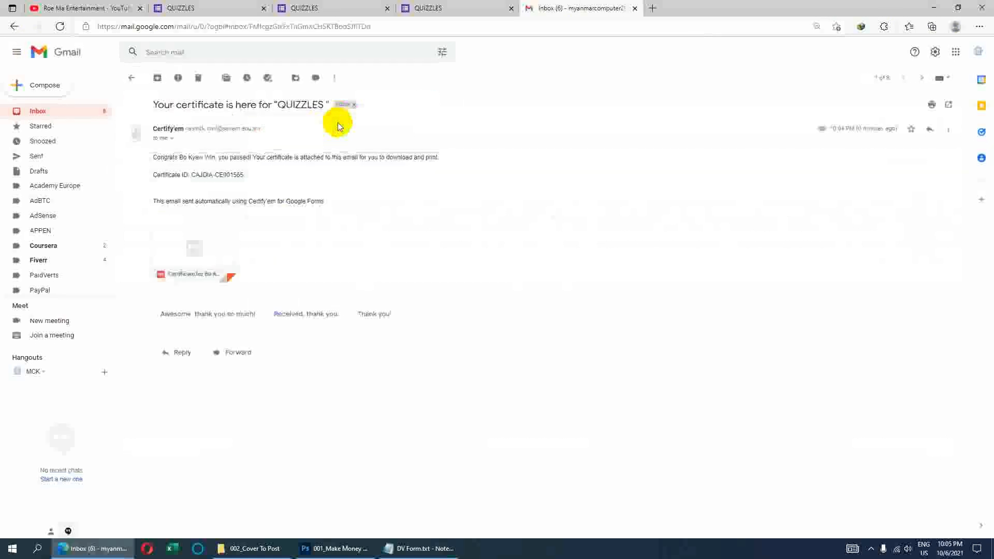
# - Reply to the certificate email with the suggested "Awesome, thank you so much!" and open the attached certificate
pyautogui.moveTo(188, 251)
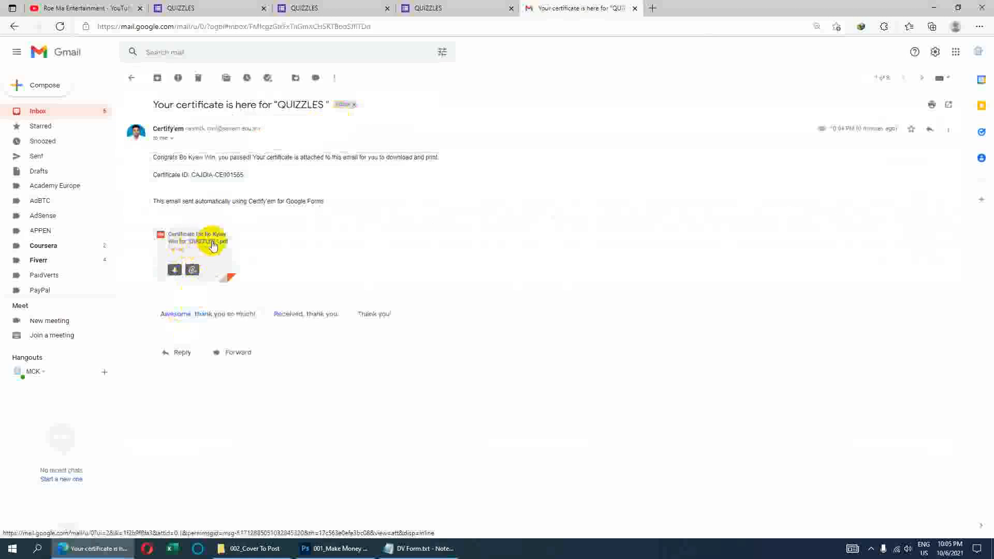
pyautogui.click(217, 315)
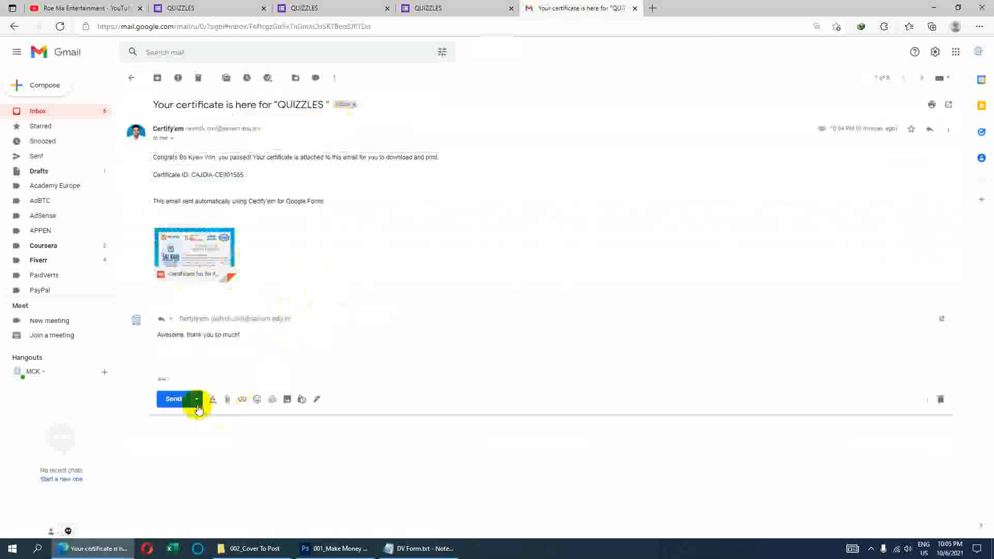
pyautogui.click(179, 401)
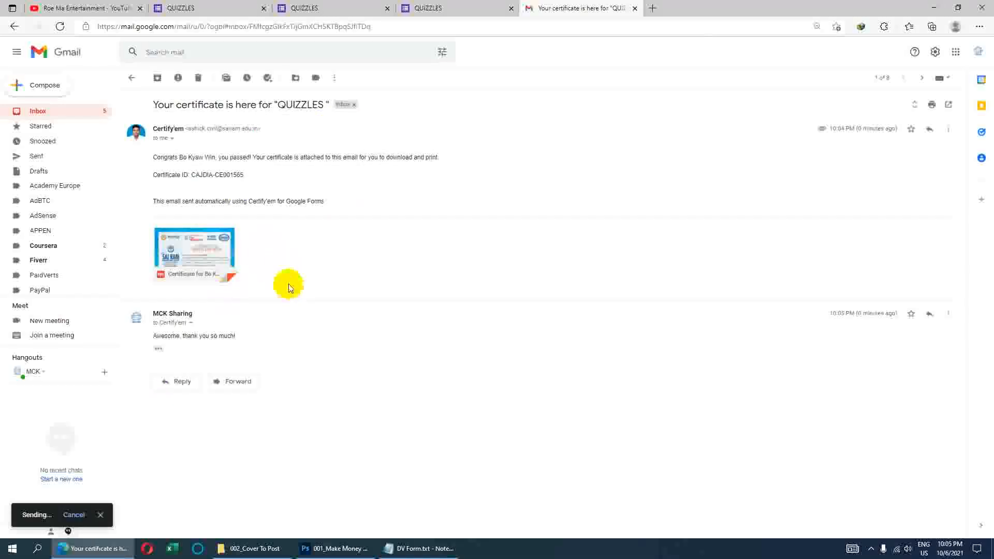
pyautogui.click(191, 240)
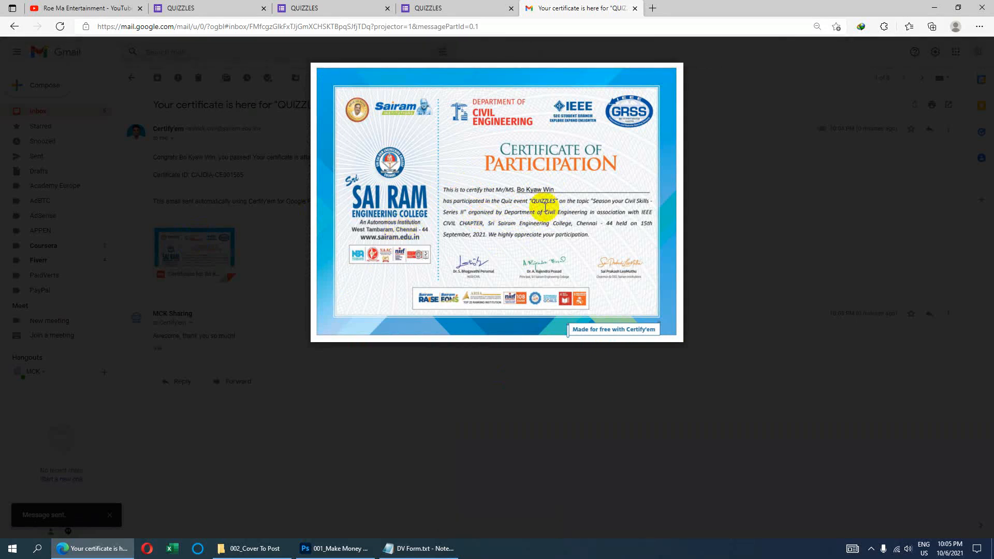
# - Download the QUIZZLES certificate PDF from the email, choosing the Desktop as its save location
pyautogui.click(279, 197)
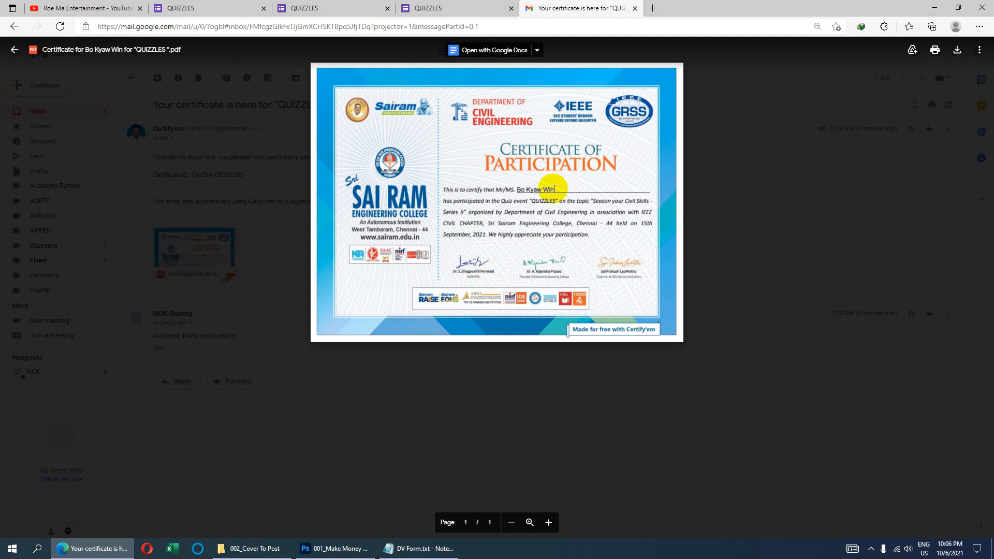
pyautogui.click(957, 52)
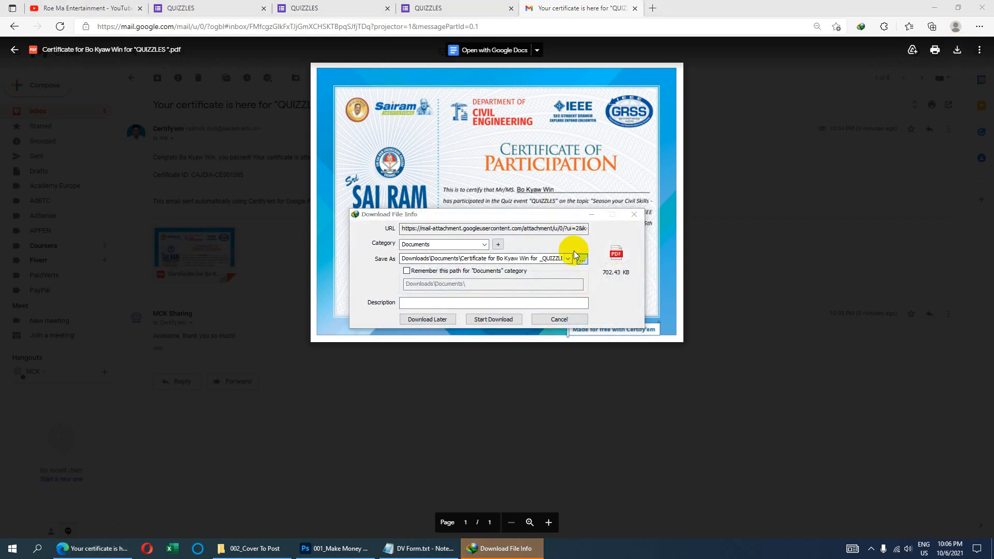
pyautogui.click(577, 257)
pyautogui.click(396, 399)
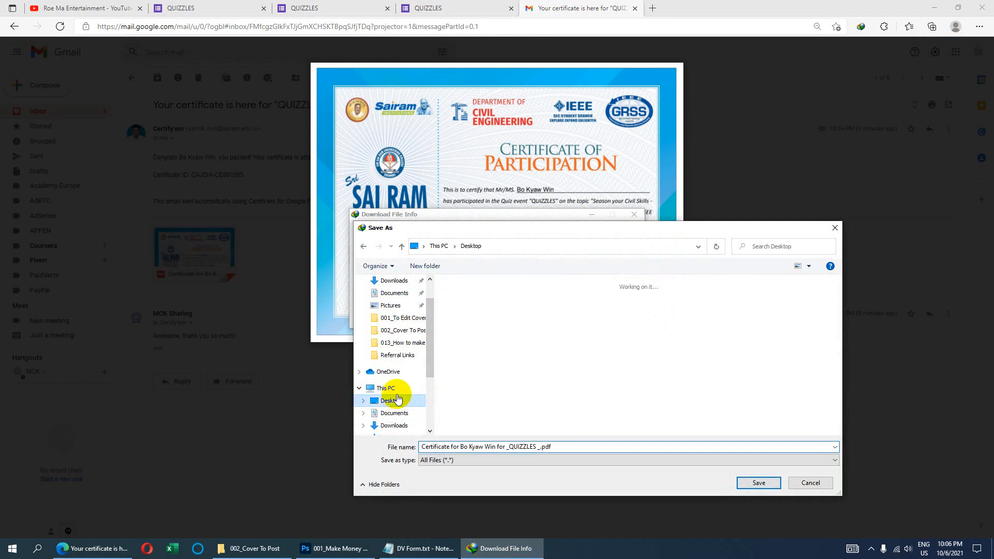
pyautogui.click(510, 448)
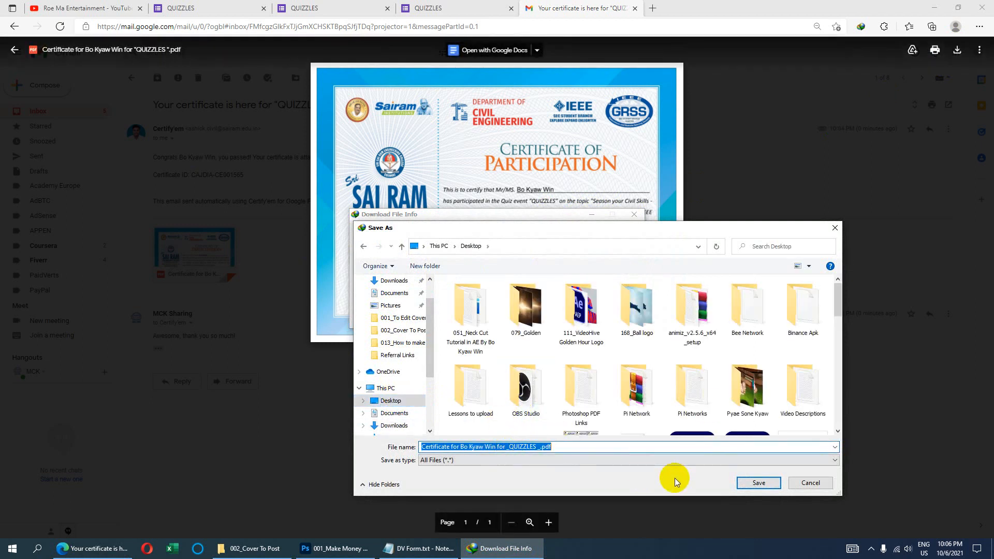
pyautogui.click(743, 483)
pyautogui.click(934, 8)
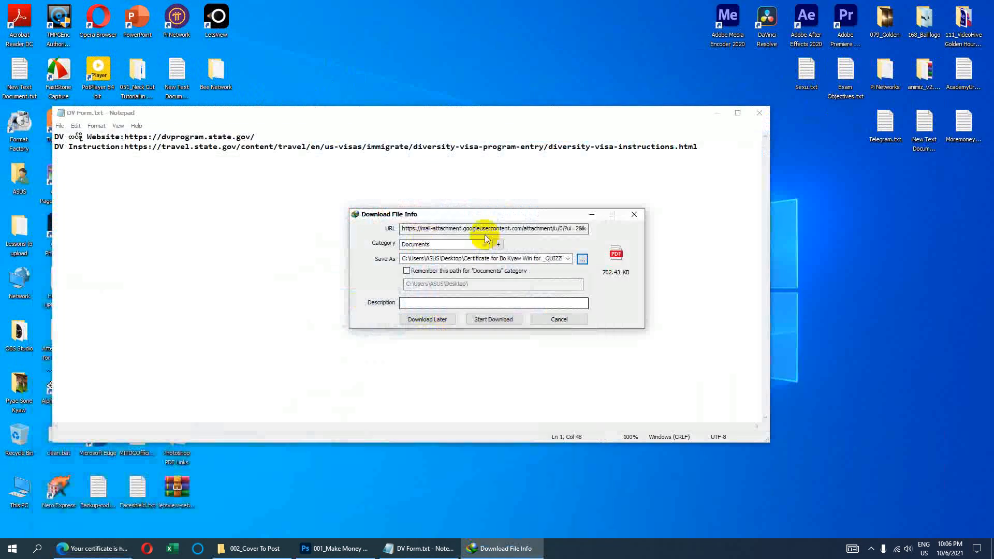
pyautogui.click(496, 319)
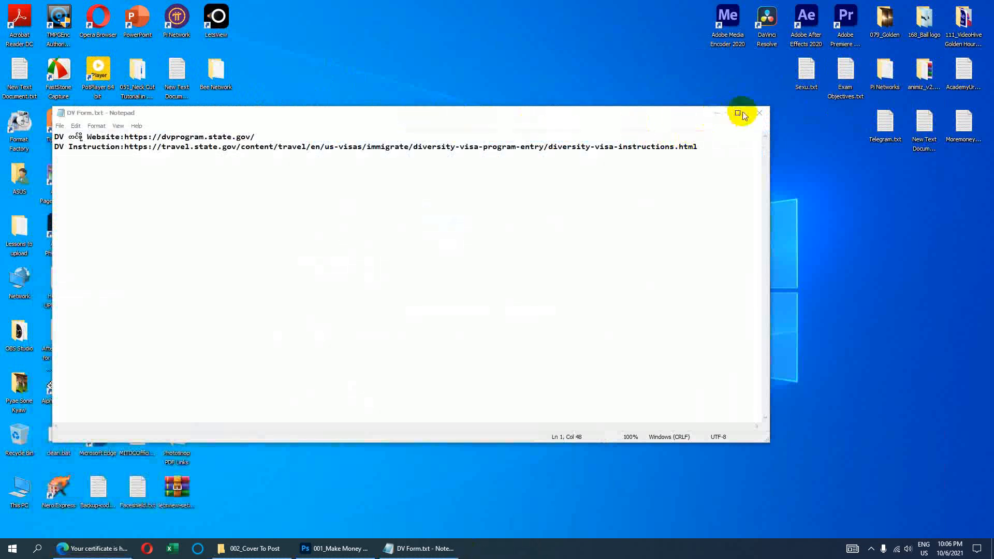
# - Clear the open text file off the desktop, move the downloaded certificate PDF to an empty desktop area and refresh the desktop
pyautogui.click(716, 113)
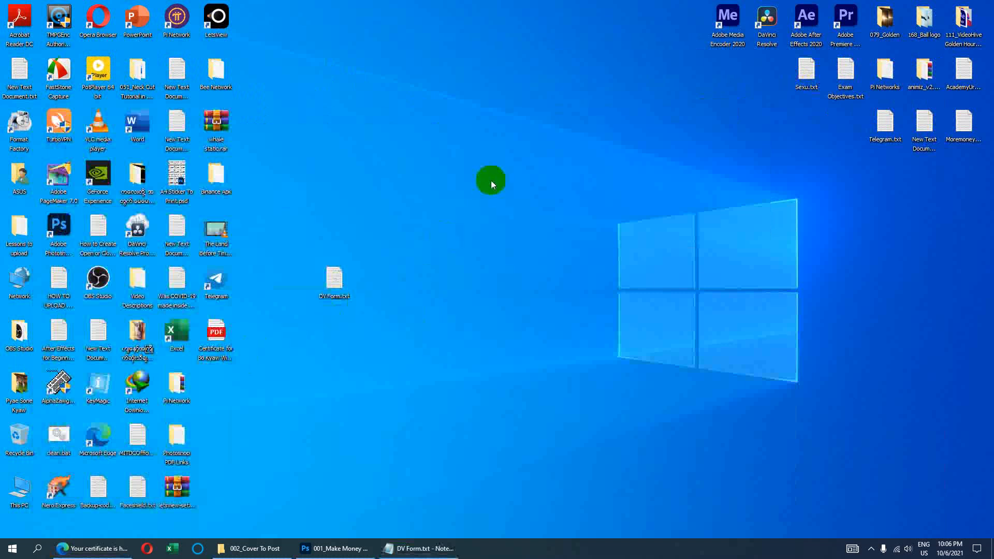
pyautogui.rightClick(491, 183)
pyautogui.click(215, 335)
pyautogui.moveTo(217, 334); pyautogui.dragTo(410, 68)
pyautogui.rightClick(492, 73)
pyautogui.click(512, 123)
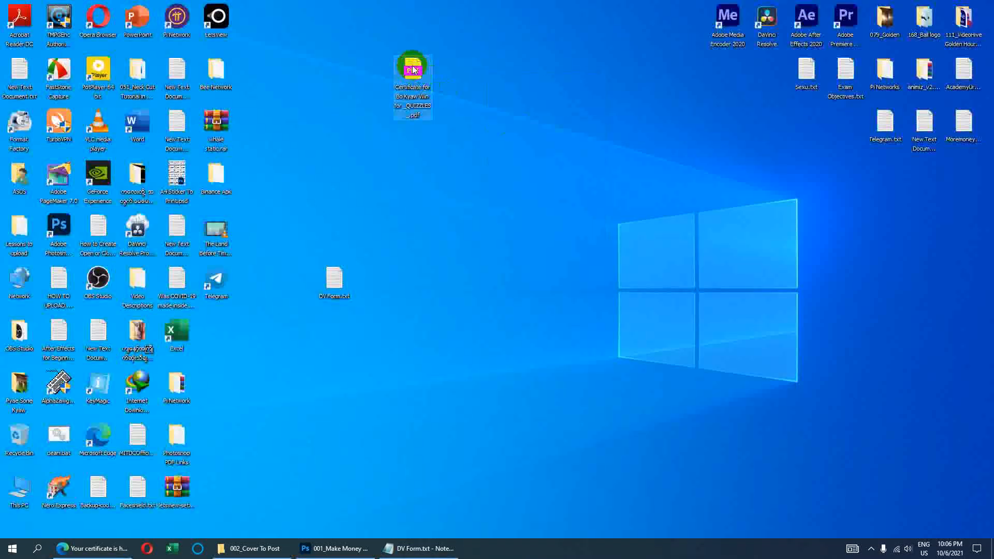
pyautogui.rightClick(511, 77)
pyautogui.click(524, 129)
pyautogui.rightClick(536, 85)
pyautogui.click(550, 132)
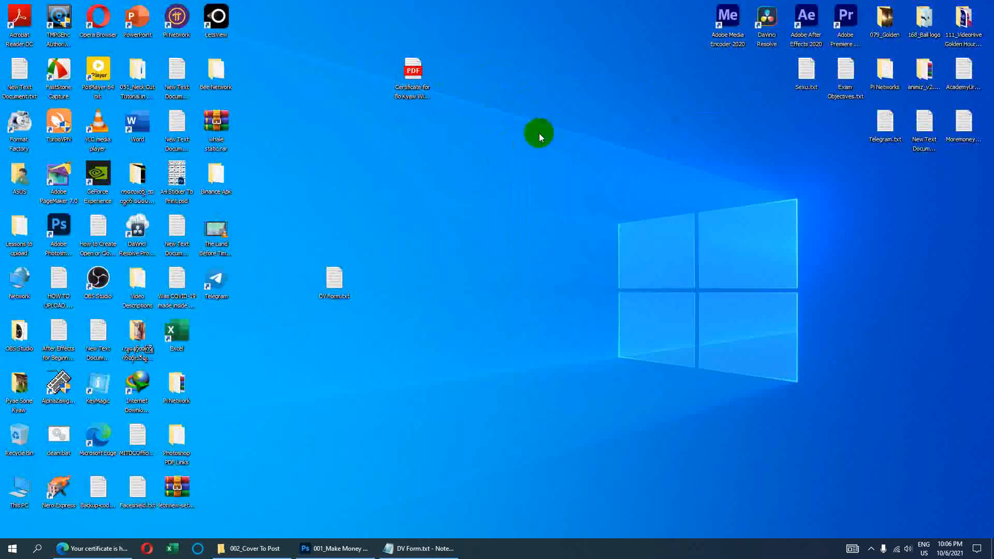
# - Open the certificate PDF from the desktop, enlarge it and examine the line naming the college and the event date
pyautogui.doubleClick(419, 66)
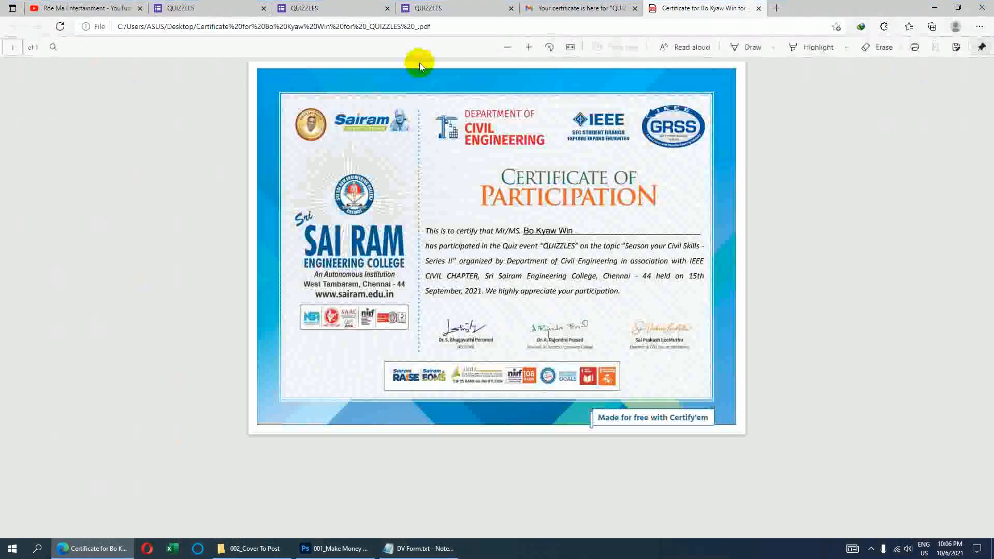
pyautogui.click(529, 47)
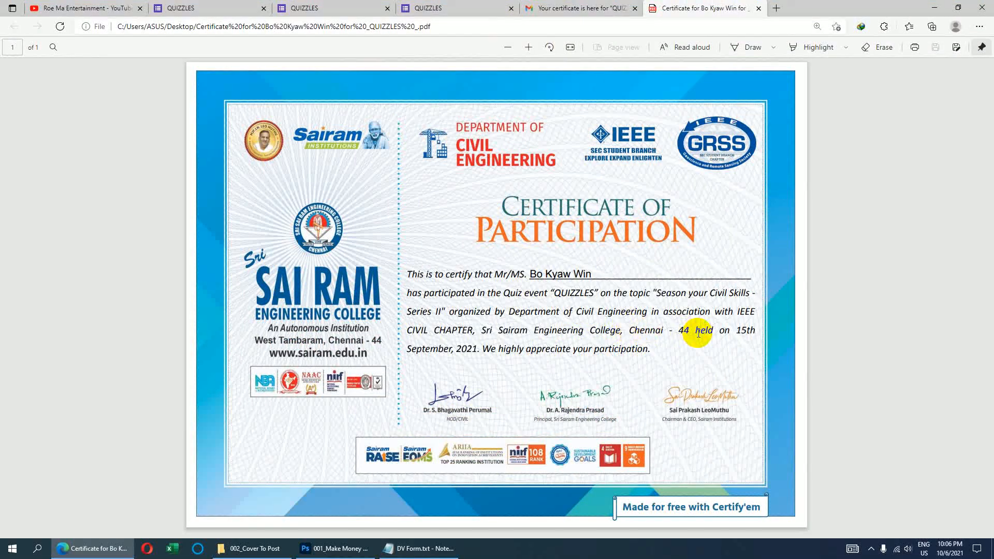
pyautogui.moveTo(630, 331); pyautogui.dragTo(566, 329)
pyautogui.click(533, 327)
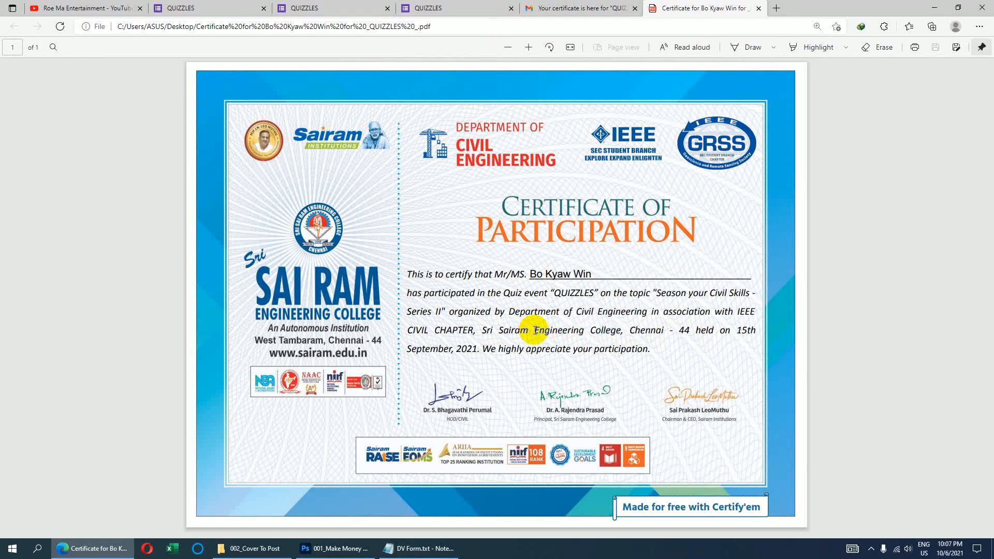
pyautogui.moveTo(483, 333); pyautogui.dragTo(720, 332)
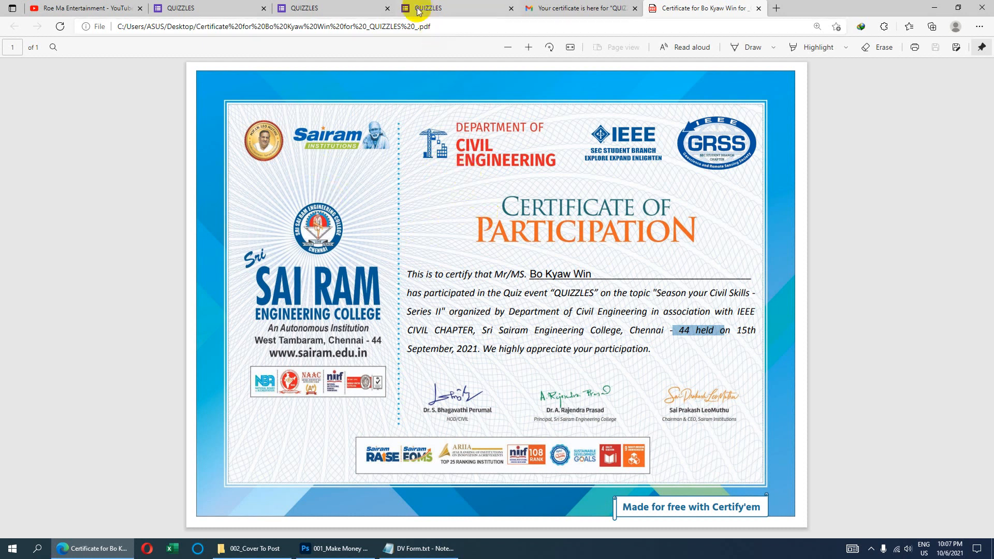
# - Revisit the blank QUIZZLES form and return to the Roe Ma Entertainment channel's videos on YouTube
pyautogui.click(362, 8)
pyautogui.click(188, 14)
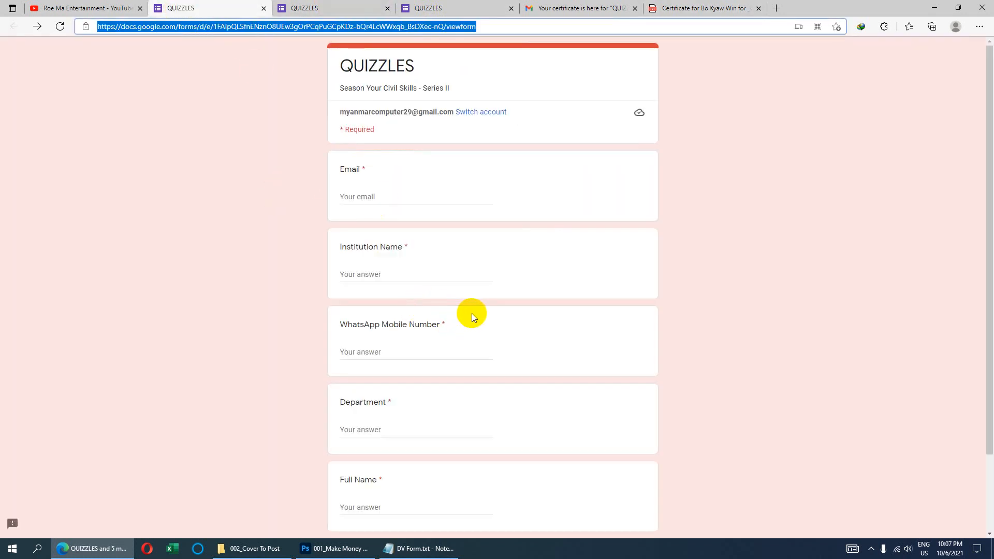
pyautogui.click(91, 8)
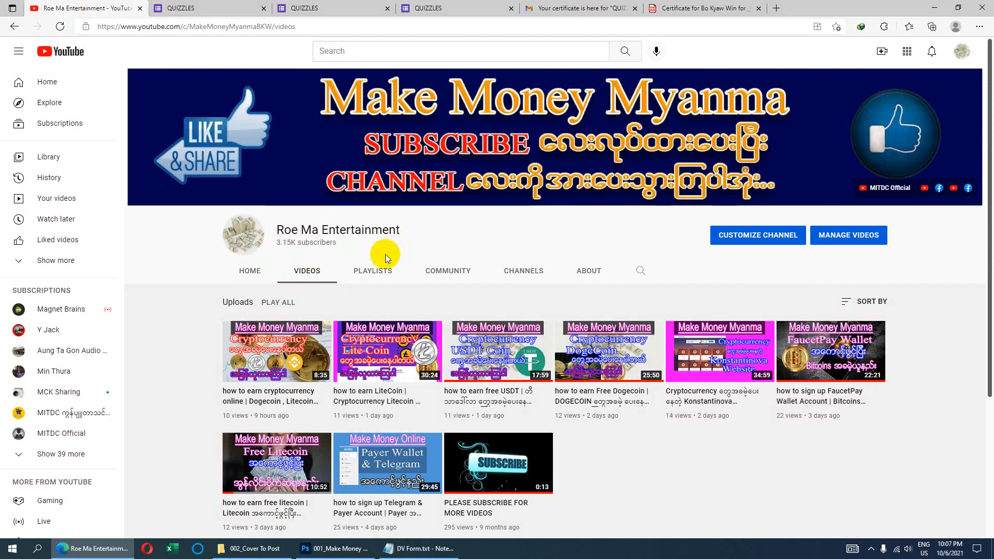